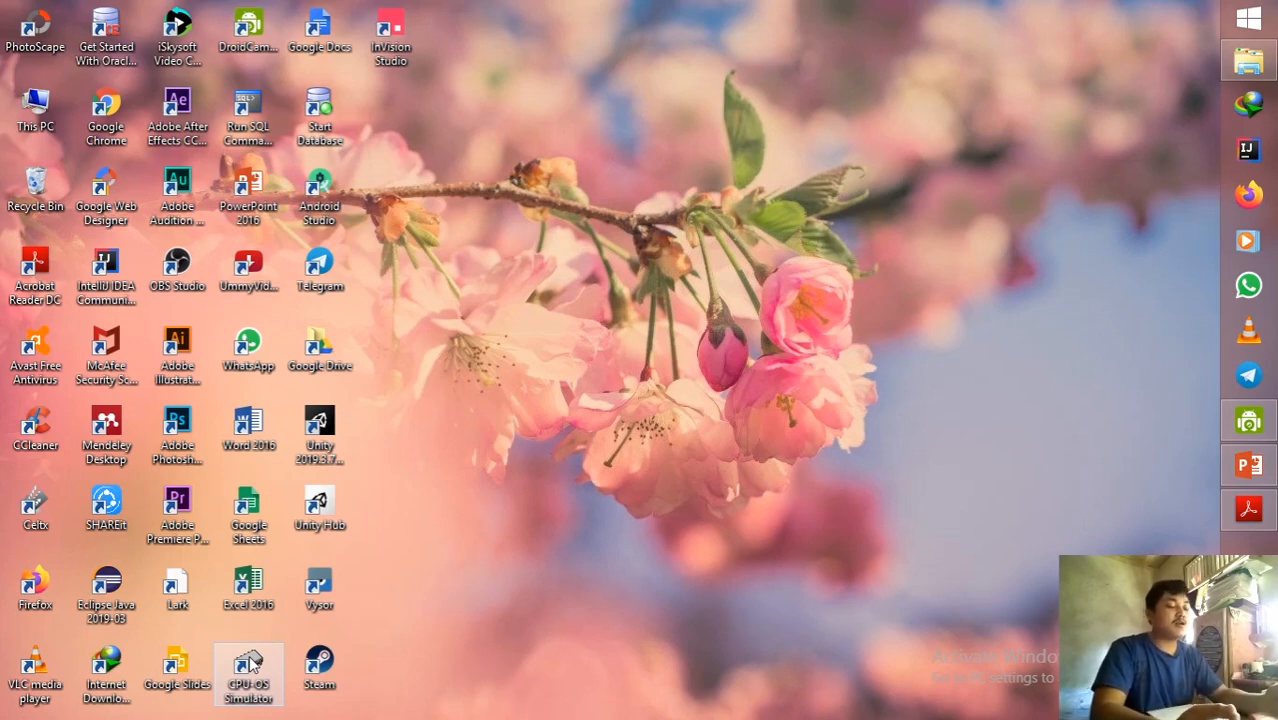
# Step: Launch the CPU-OS Simulator, dismiss the startup note and open the program compiler
pyautogui.doubleClick(251, 661)
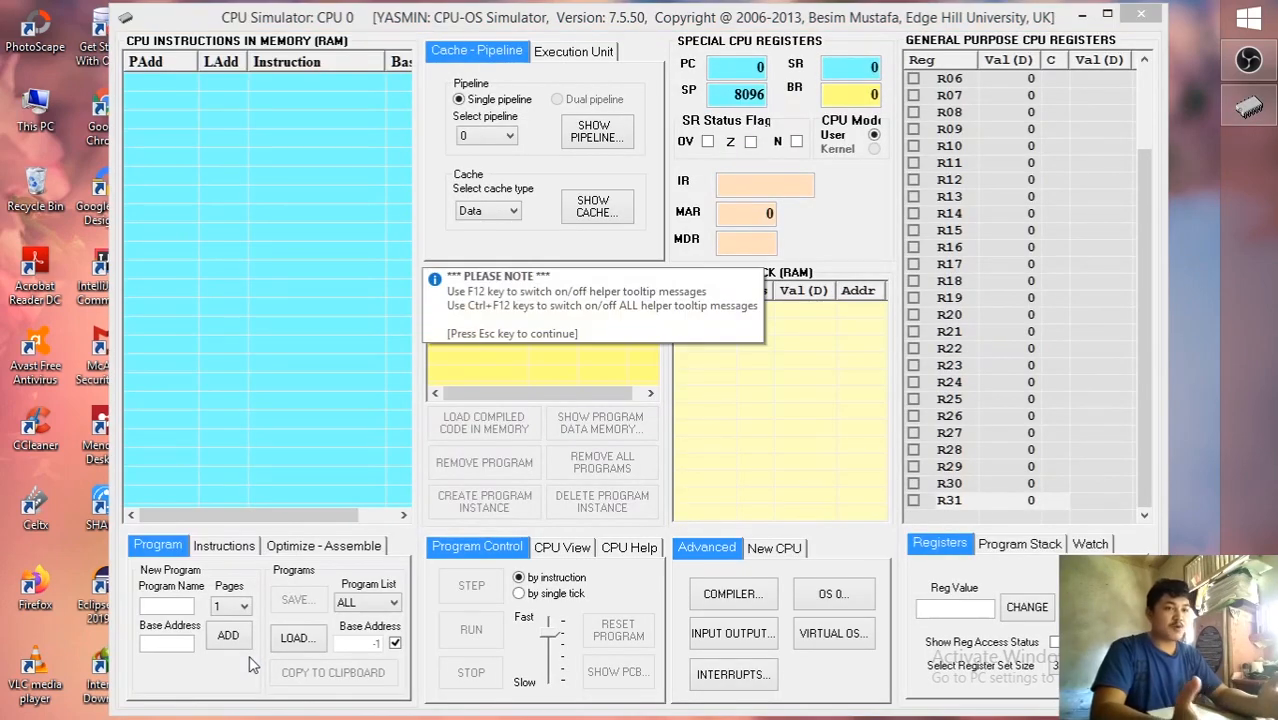
pyautogui.click(174, 18)
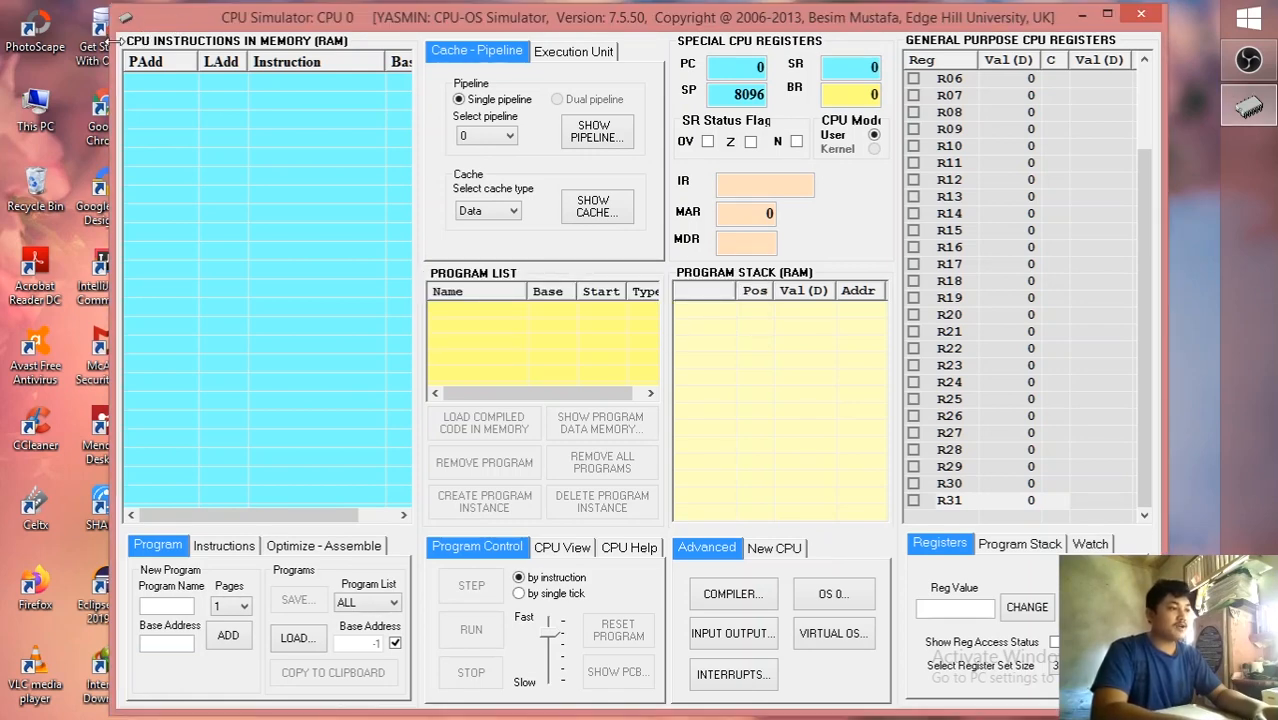
pyautogui.moveTo(117, 46); pyautogui.dragTo(33, 44)
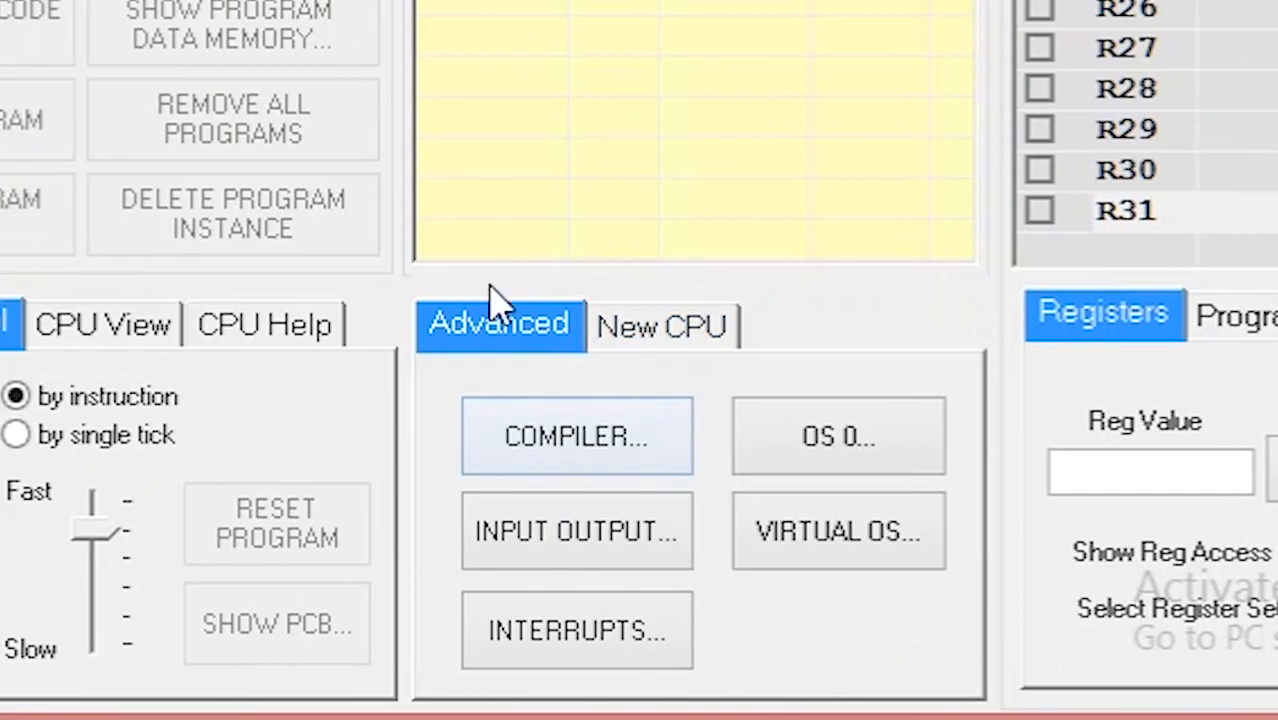
pyautogui.click(573, 418)
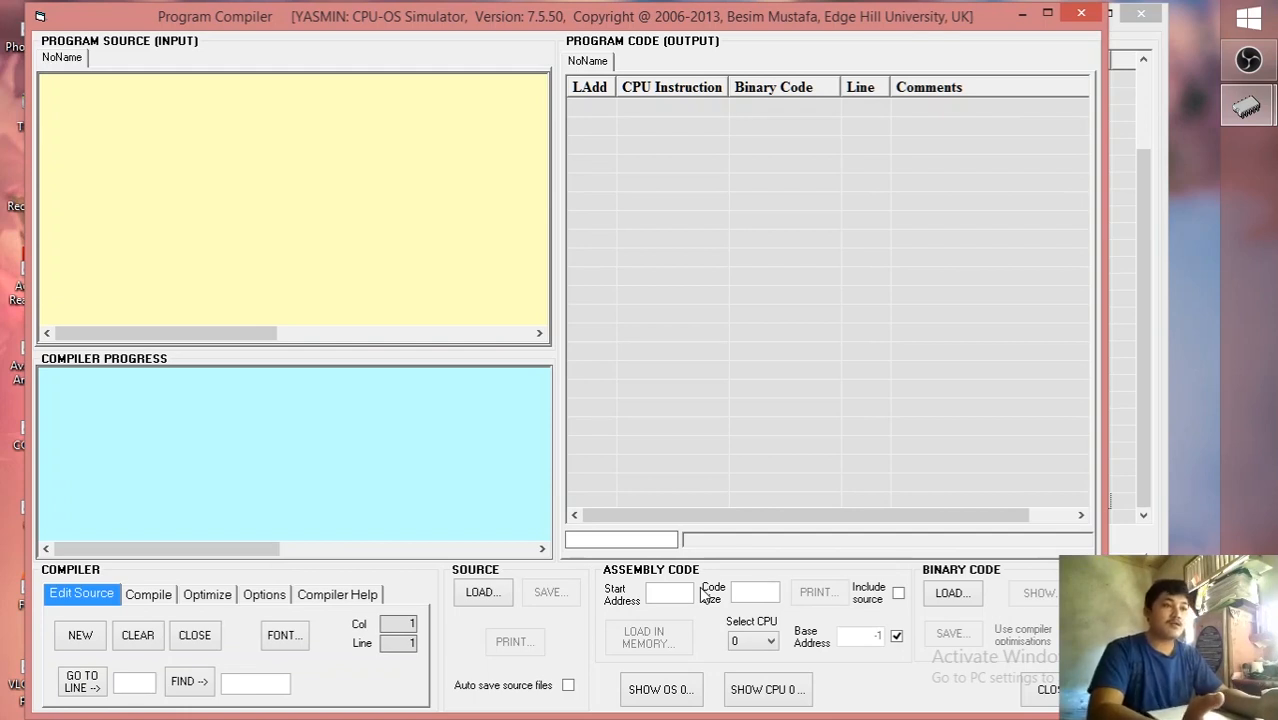
# Step: Write the source of program FCFS1: i = 0, a loop for n = 1 to 10 with i = i + n, closed by next and end
pyautogui.click(98, 131)
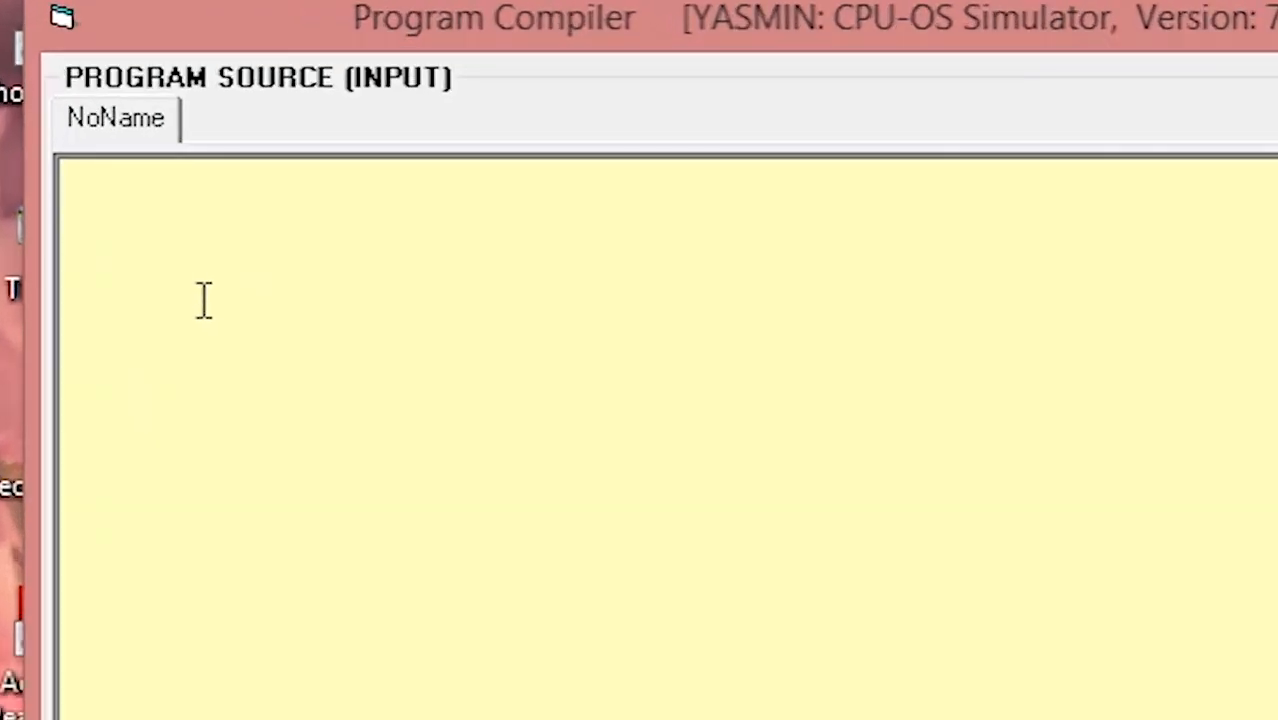
pyautogui.write('OR')
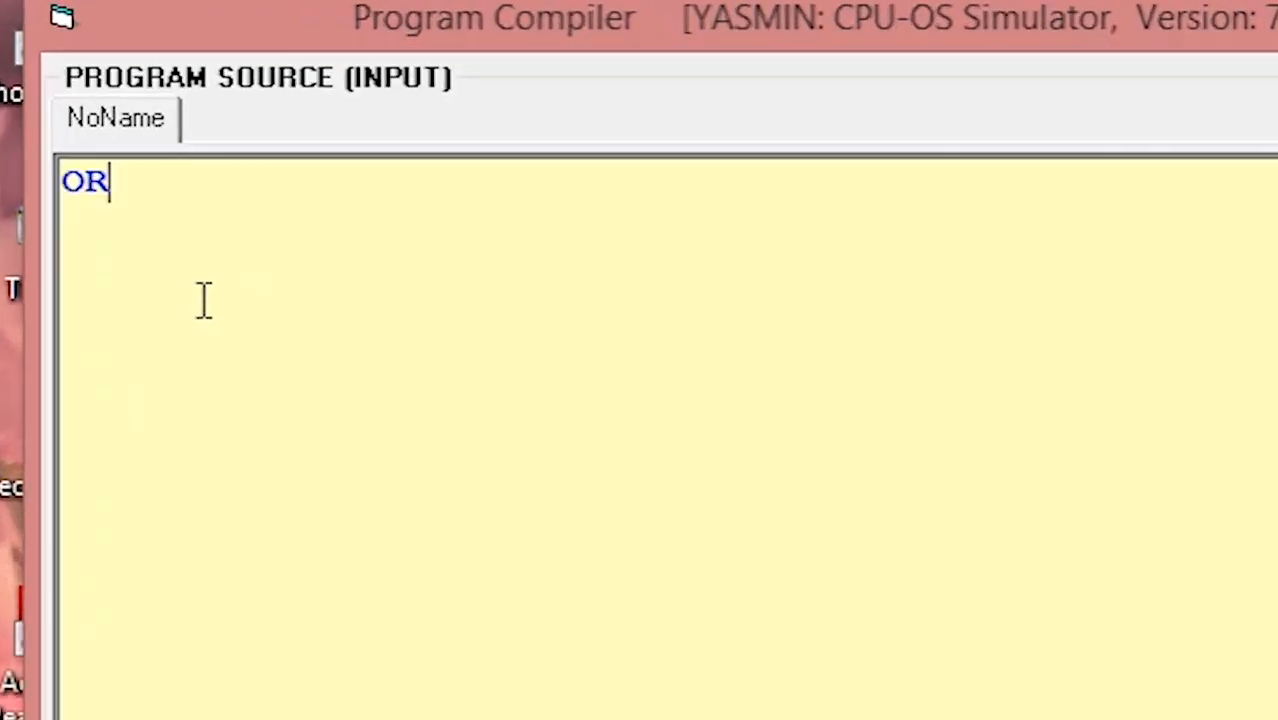
pyautogui.press('BackSpace')
pyautogui.press('BackSpace')
pyautogui.write('po')
pyautogui.press('BackSpace')
pyautogui.write('rog')
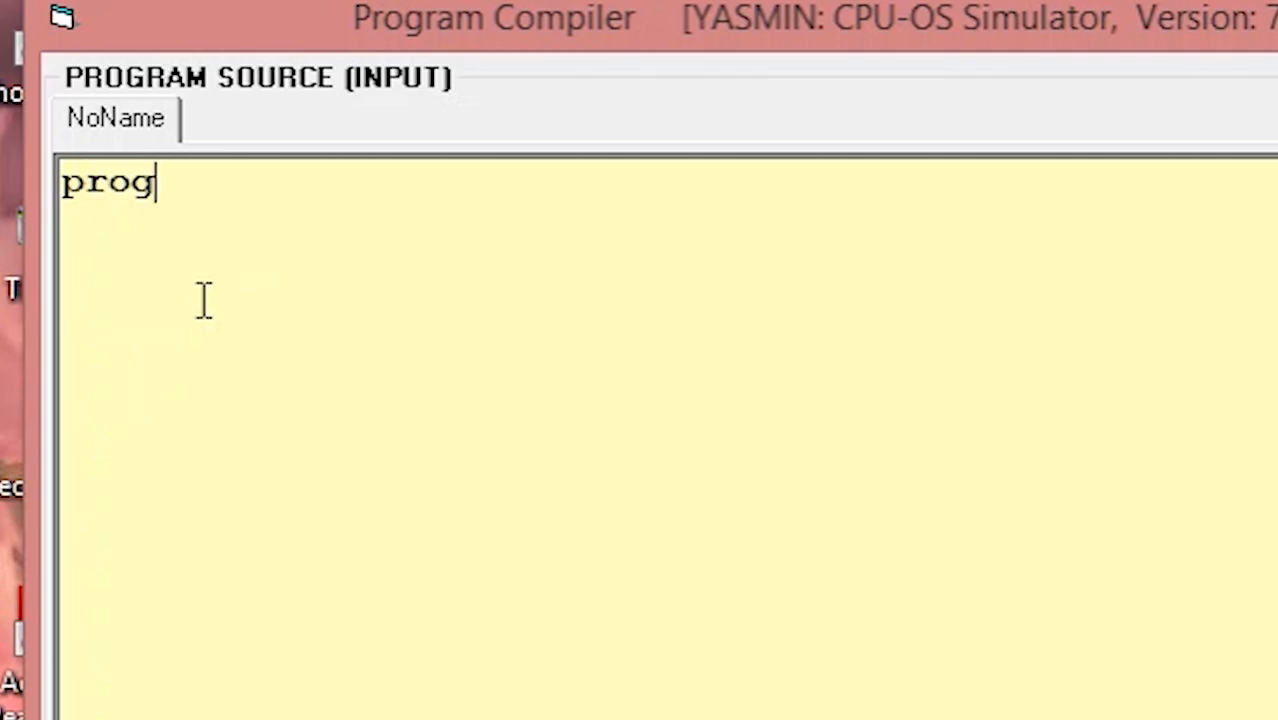
pyautogui.write('ram FCFS1')
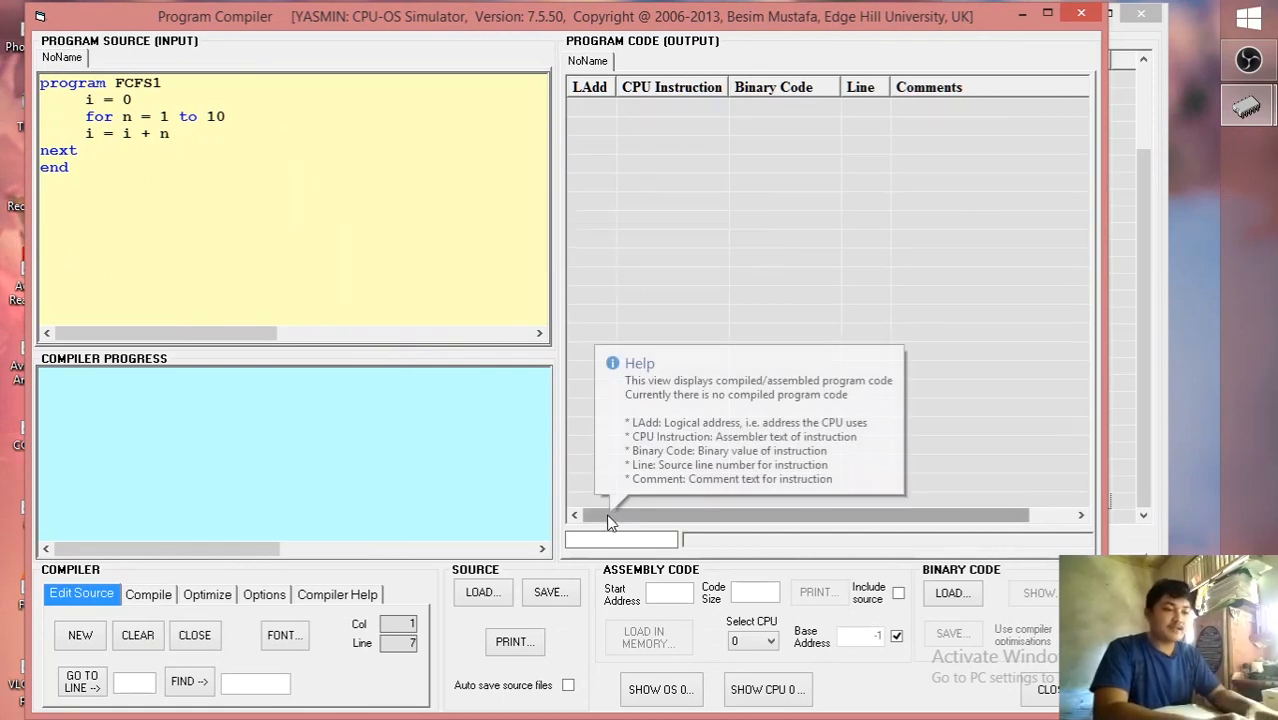
# Step: Save the source code as a text file in Downloads, named FCFS_ followed by the author's name
pyautogui.click(535, 596)
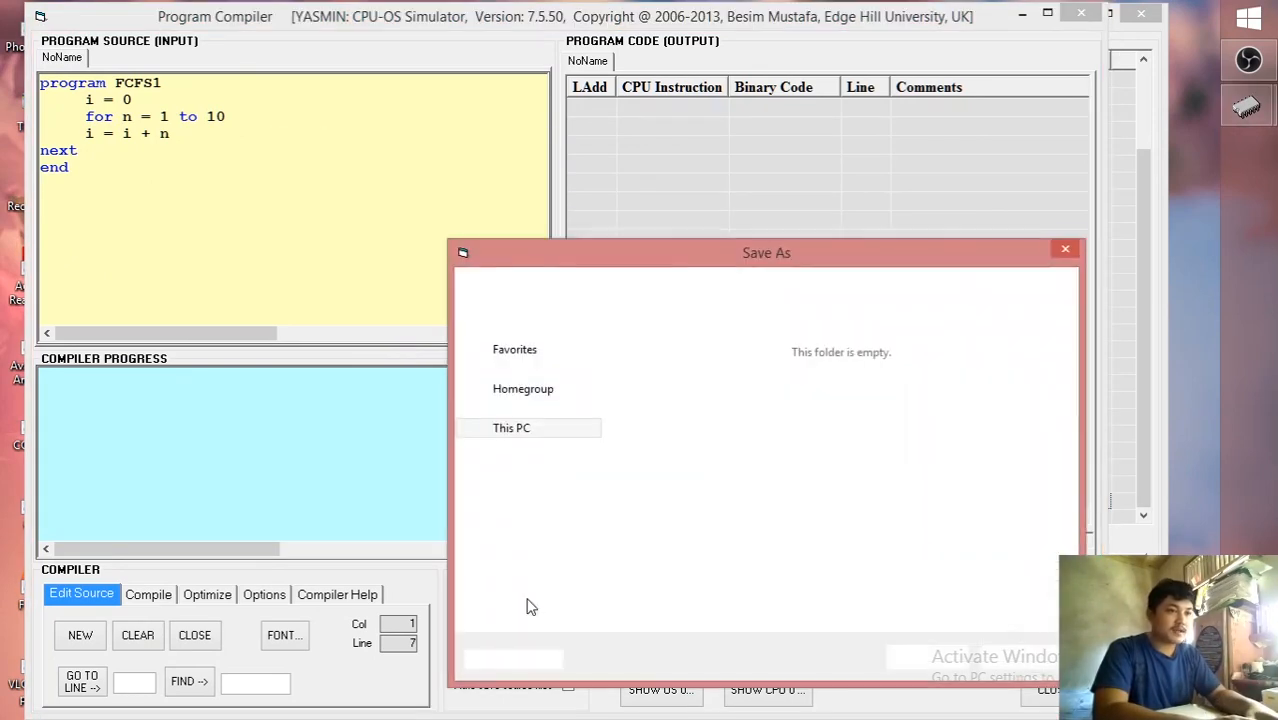
pyautogui.moveTo(664, 264); pyautogui.dragTo(548, 179)
pyautogui.click(537, 503)
pyautogui.hotkey('ctrl', 'a')
pyautogui.press('BackSpace')
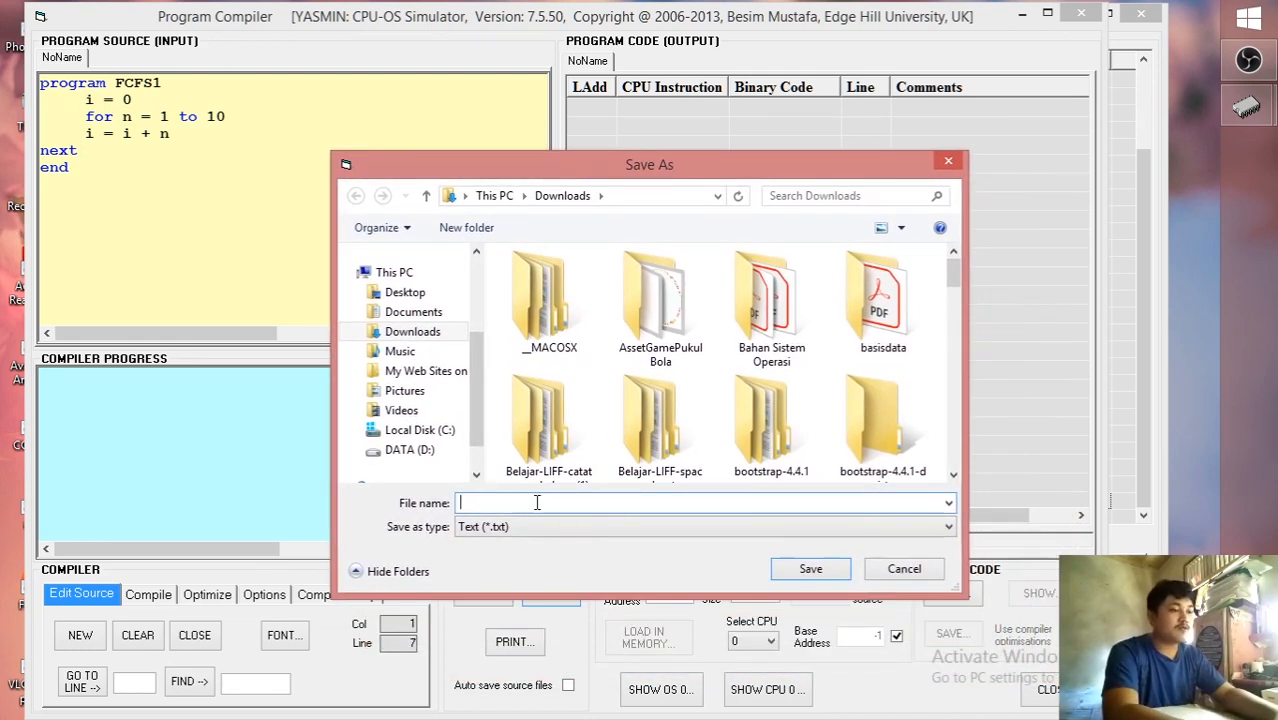
pyautogui.write('s')
pyautogui.press('BackSpace')
pyautogui.write('F')
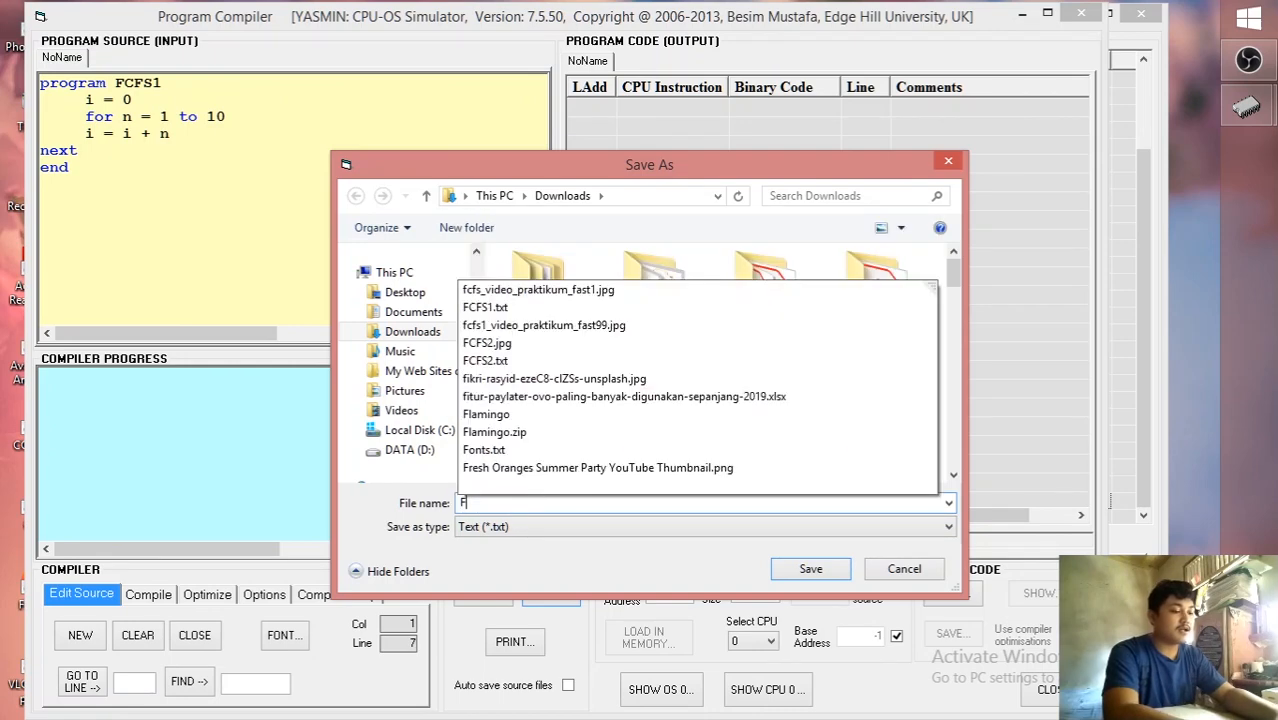
pyautogui.write('CFS_Gunawan')
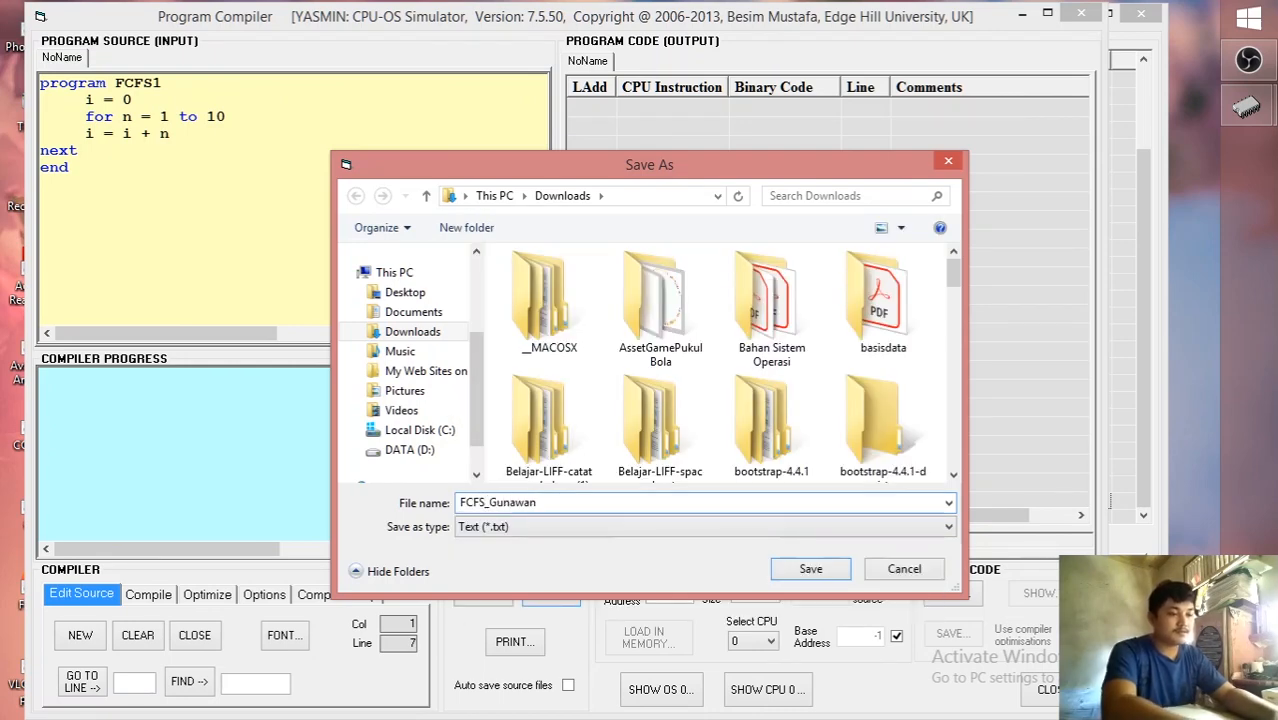
pyautogui.press('Return')
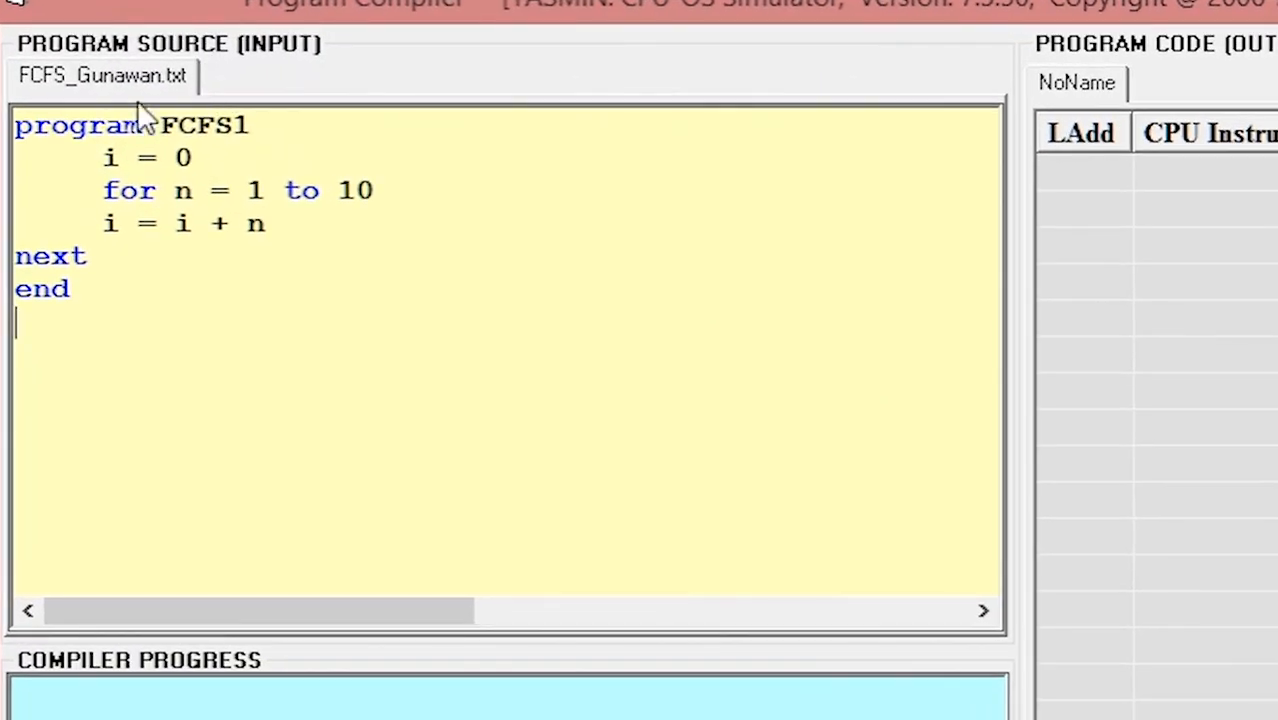
# Step: Turn off the automatic base address for the assembly code and set the base address to 100
pyautogui.moveTo(808, 330)
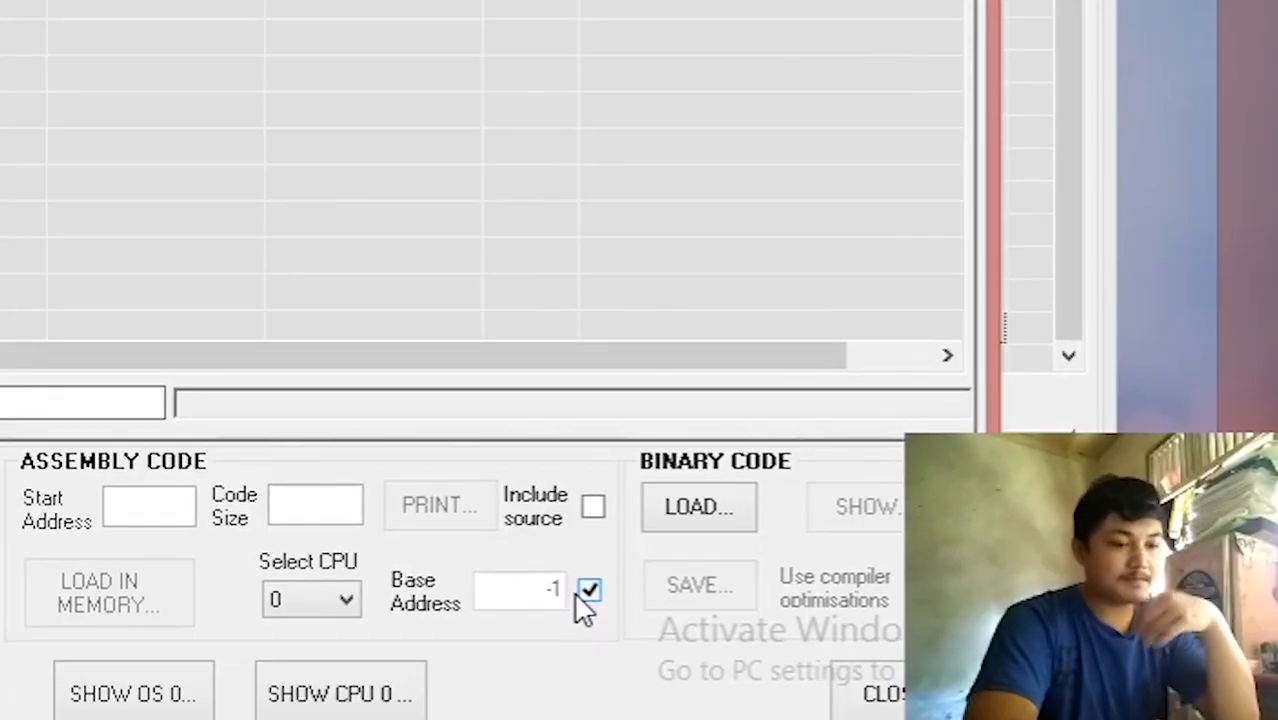
pyautogui.click(586, 596)
pyautogui.moveTo(533, 588); pyautogui.dragTo(591, 599)
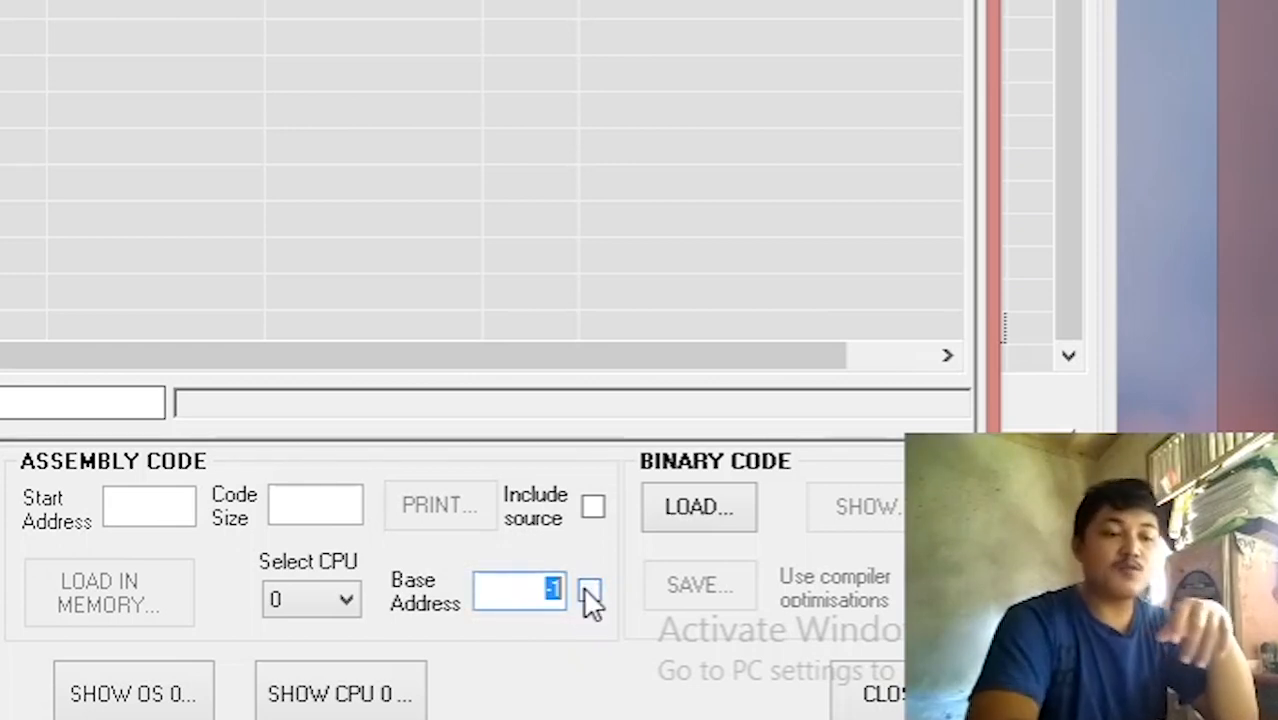
pyautogui.write('100')
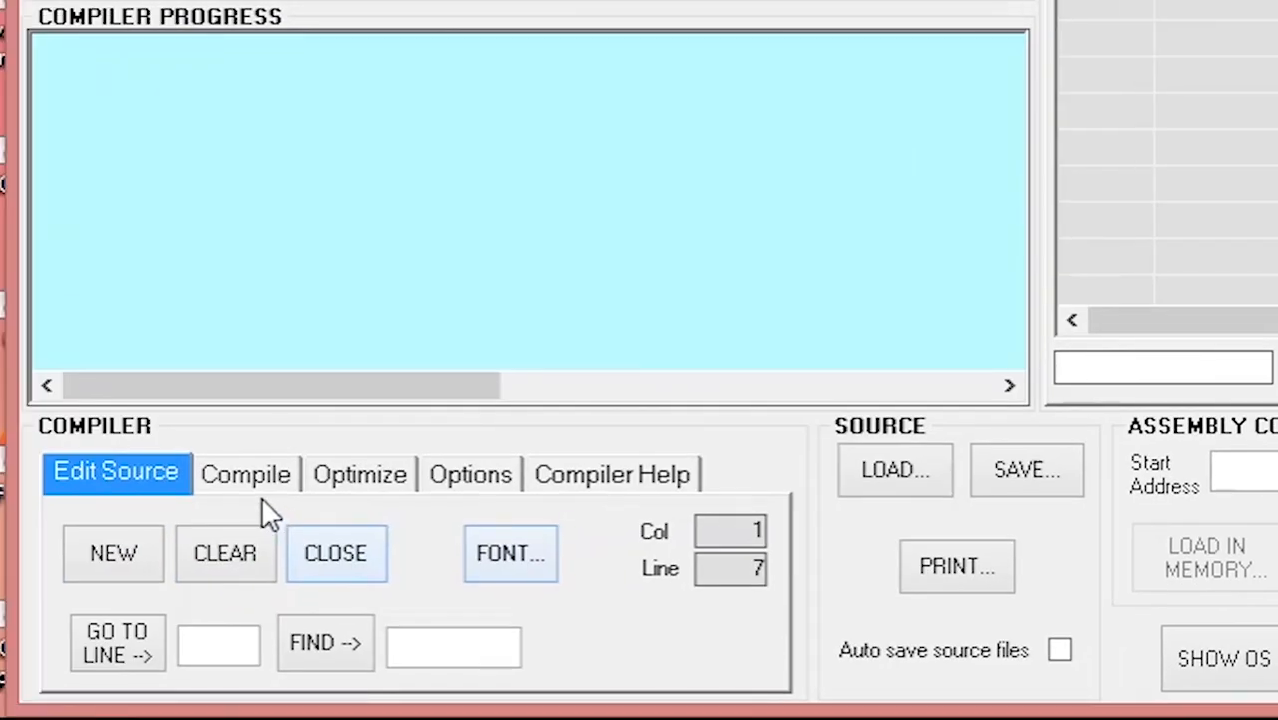
# Step: Compile the FCFS1 source and load the resulting code into the CPU's memory
pyautogui.click(240, 476)
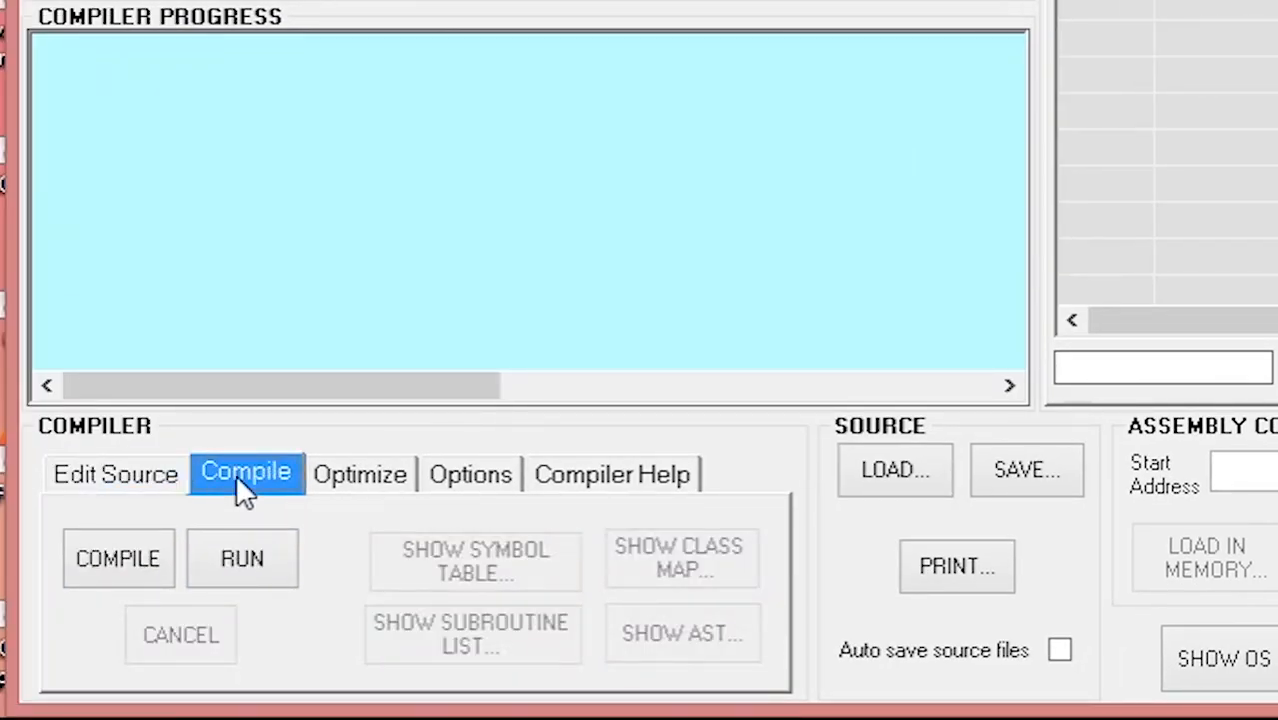
pyautogui.click(114, 545)
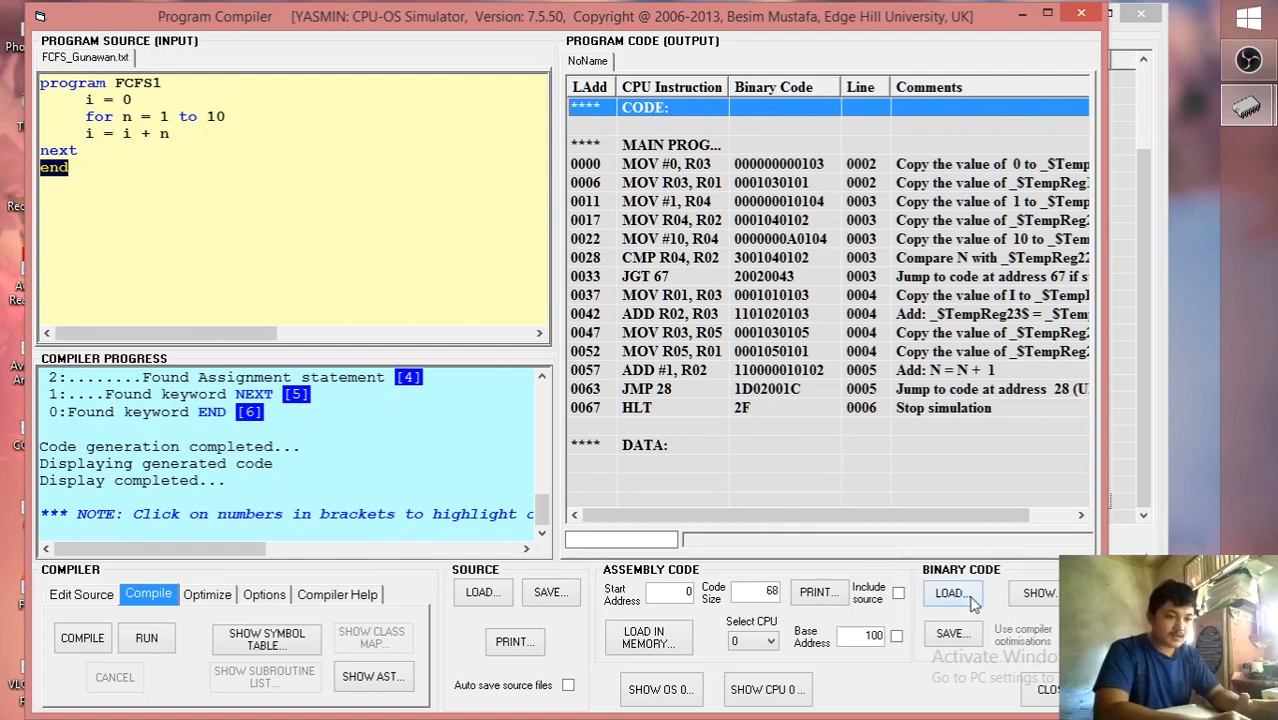
pyautogui.click(976, 634)
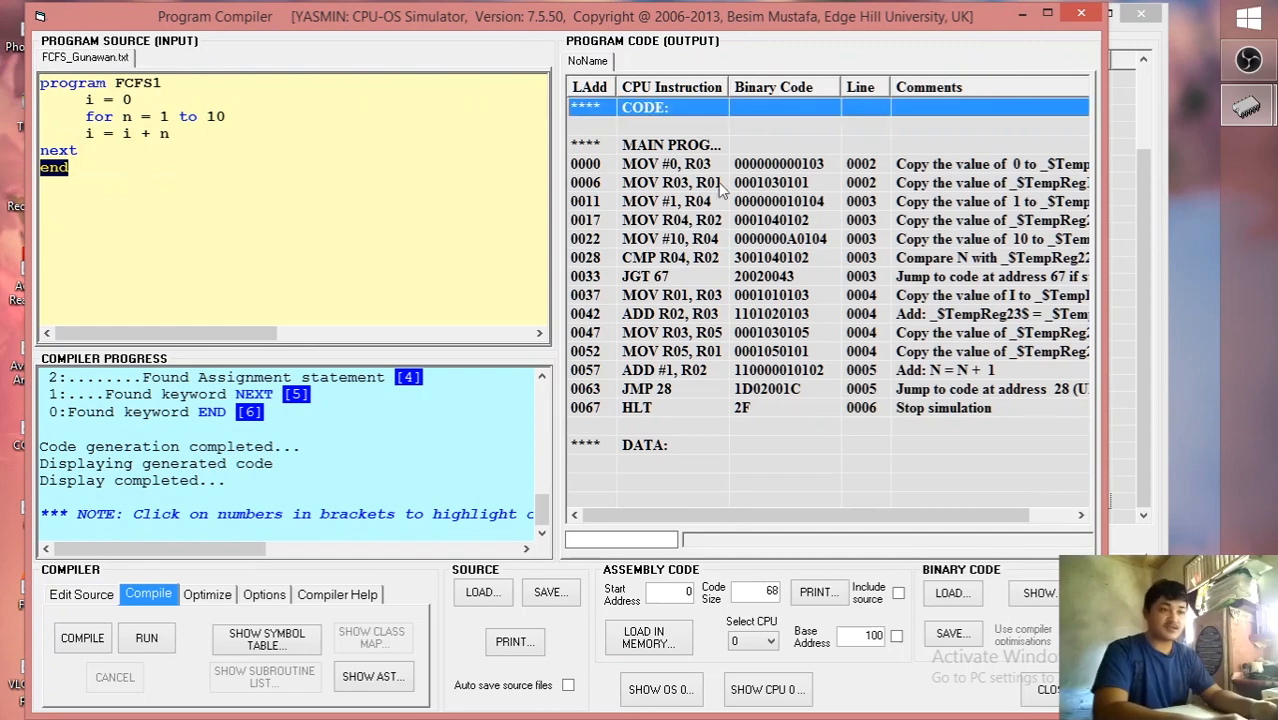
pyautogui.click(680, 648)
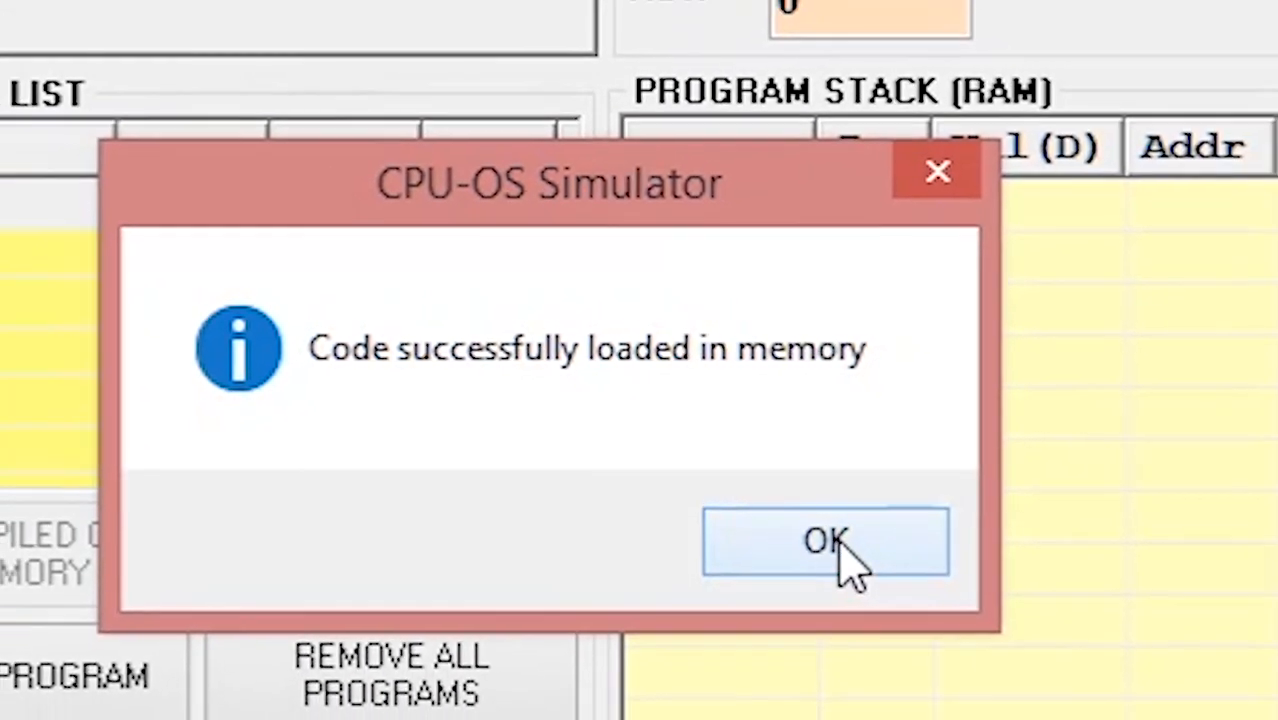
pyautogui.click(845, 565)
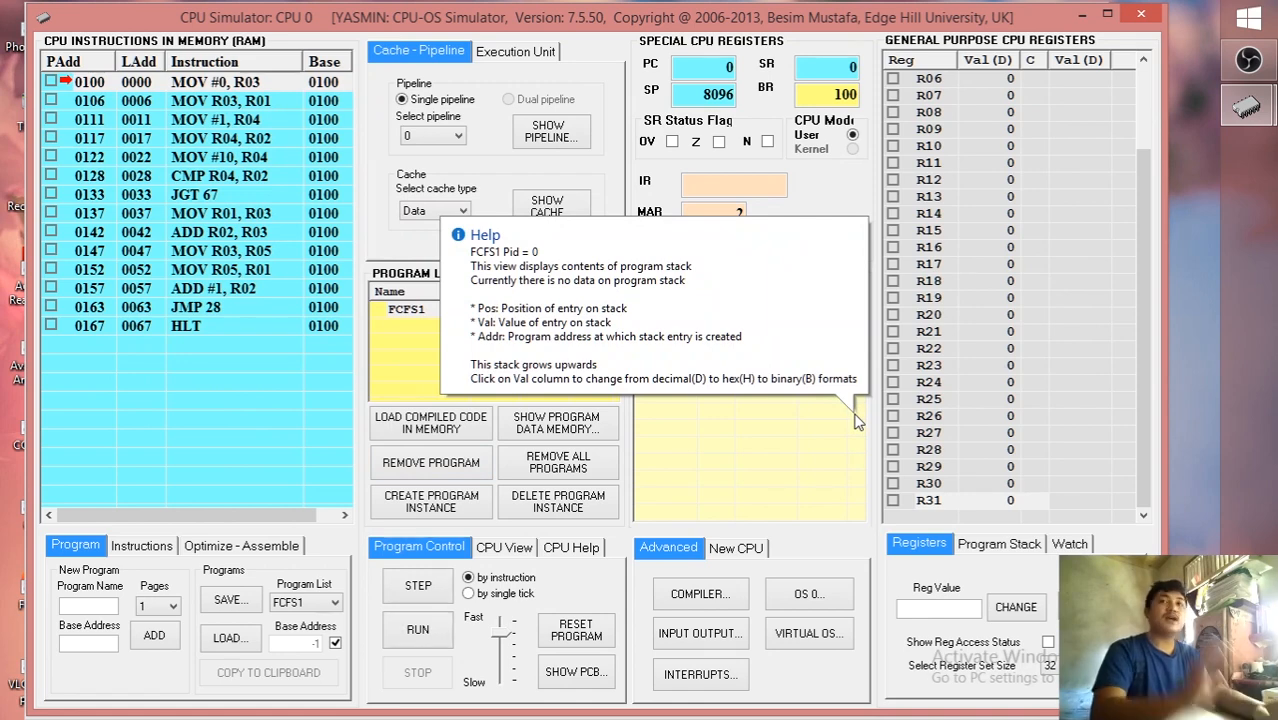
# Step: Switch to PowerPoint to examine the first slide's table of processes and arrival times, and return to the CPU simulator
pyautogui.click(1235, 546)
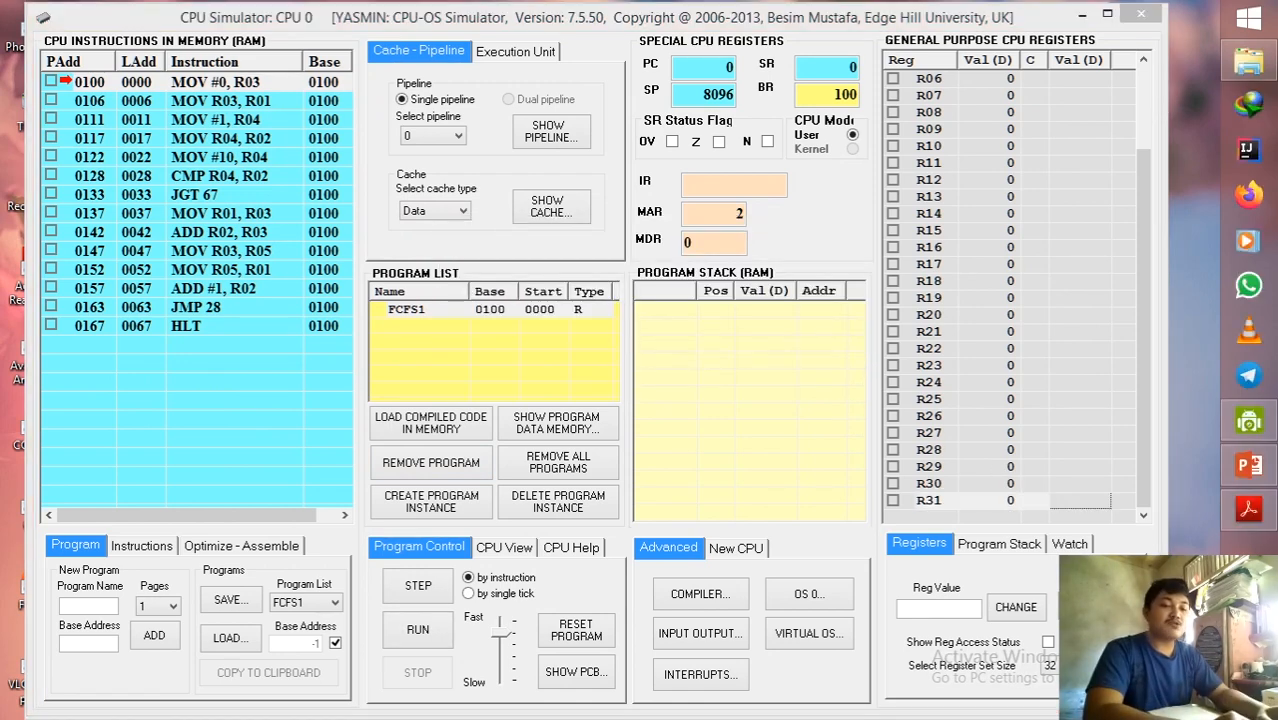
pyautogui.click(1238, 472)
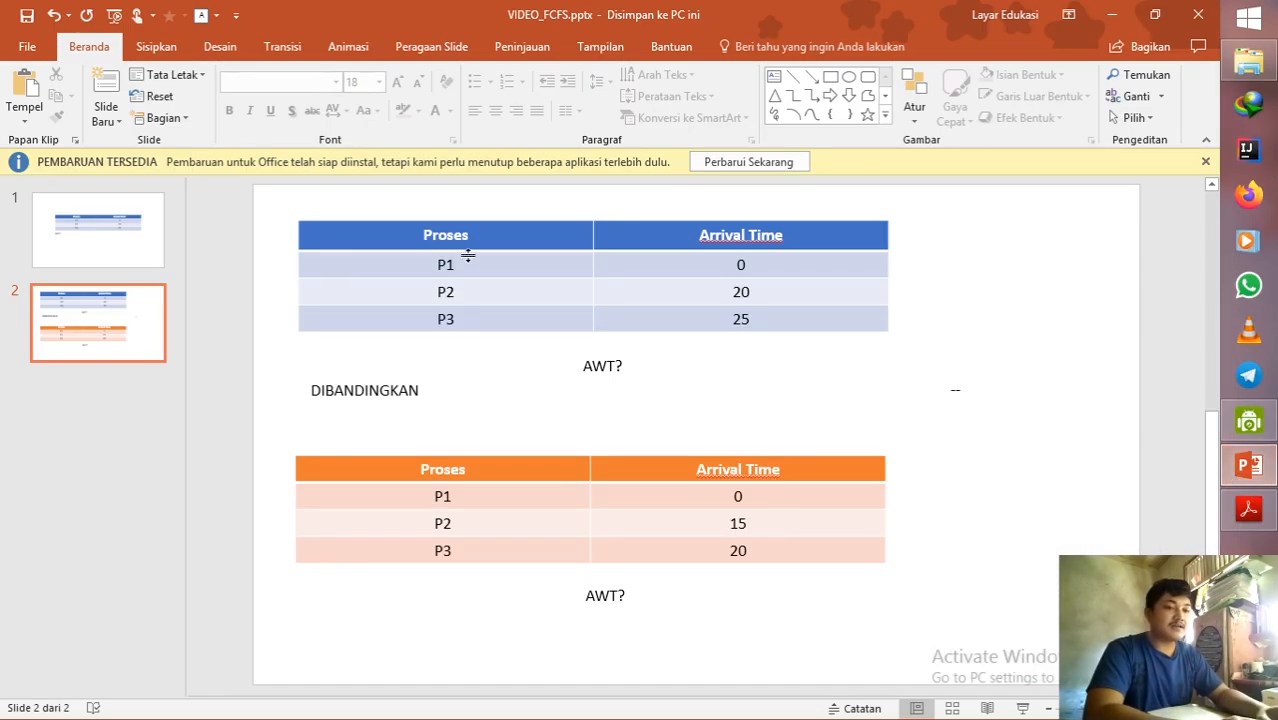
pyautogui.scroll(3, 490, 270)
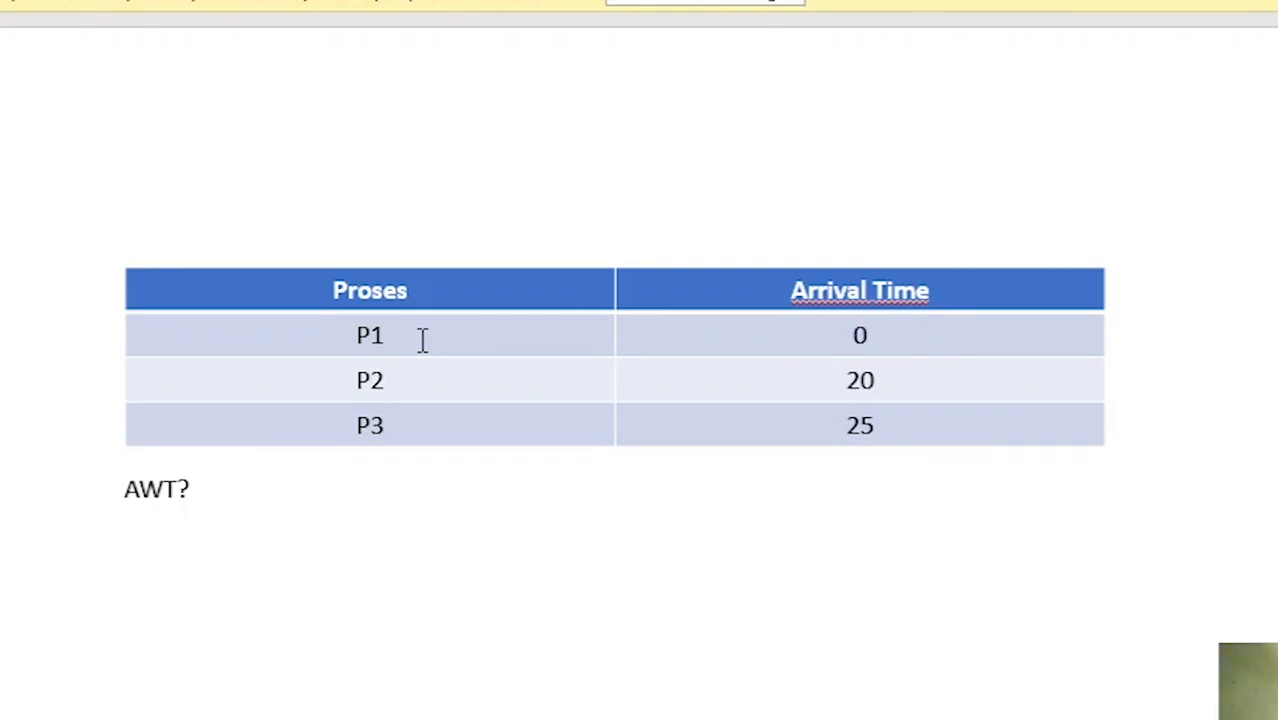
pyautogui.click(400, 340)
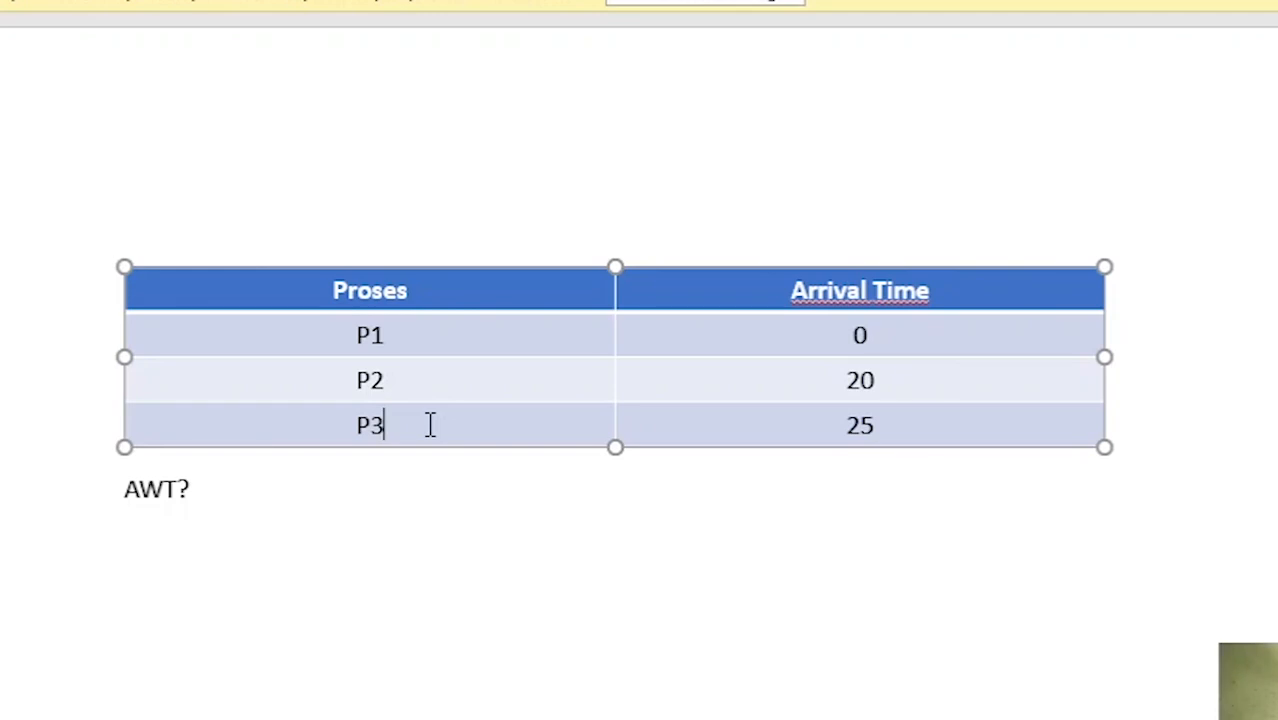
pyautogui.click(305, 505)
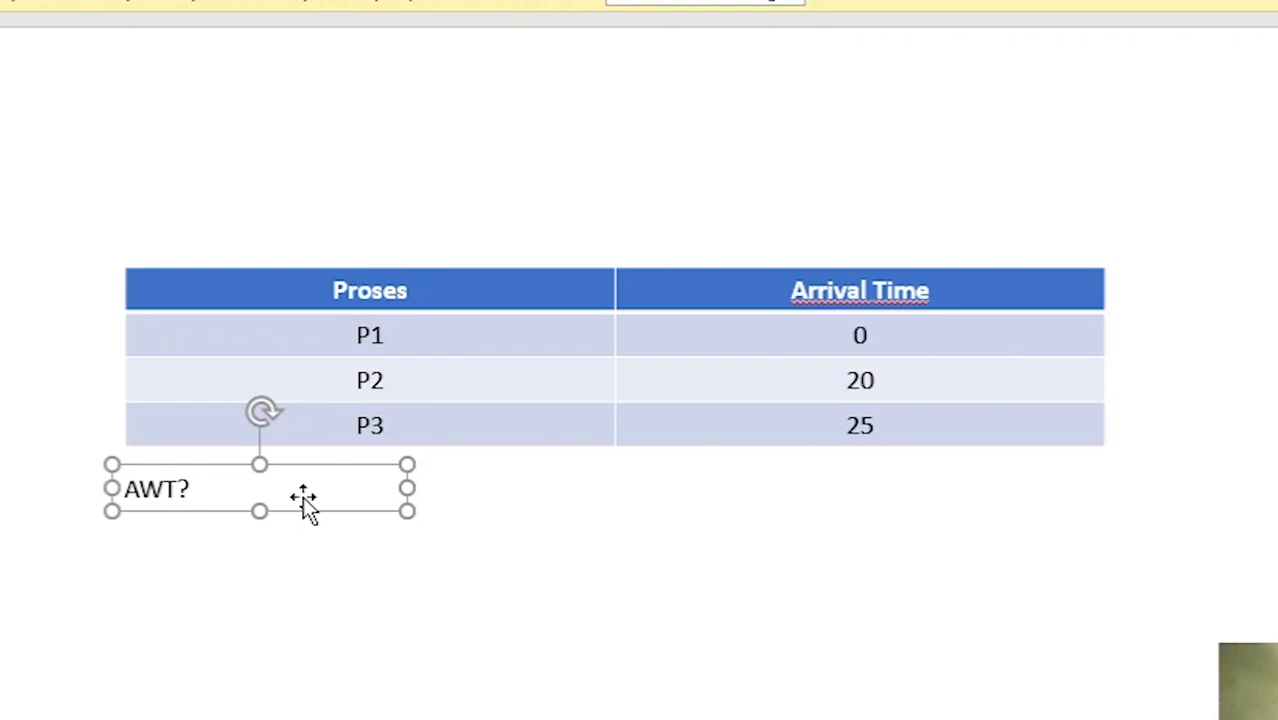
pyautogui.click(570, 500)
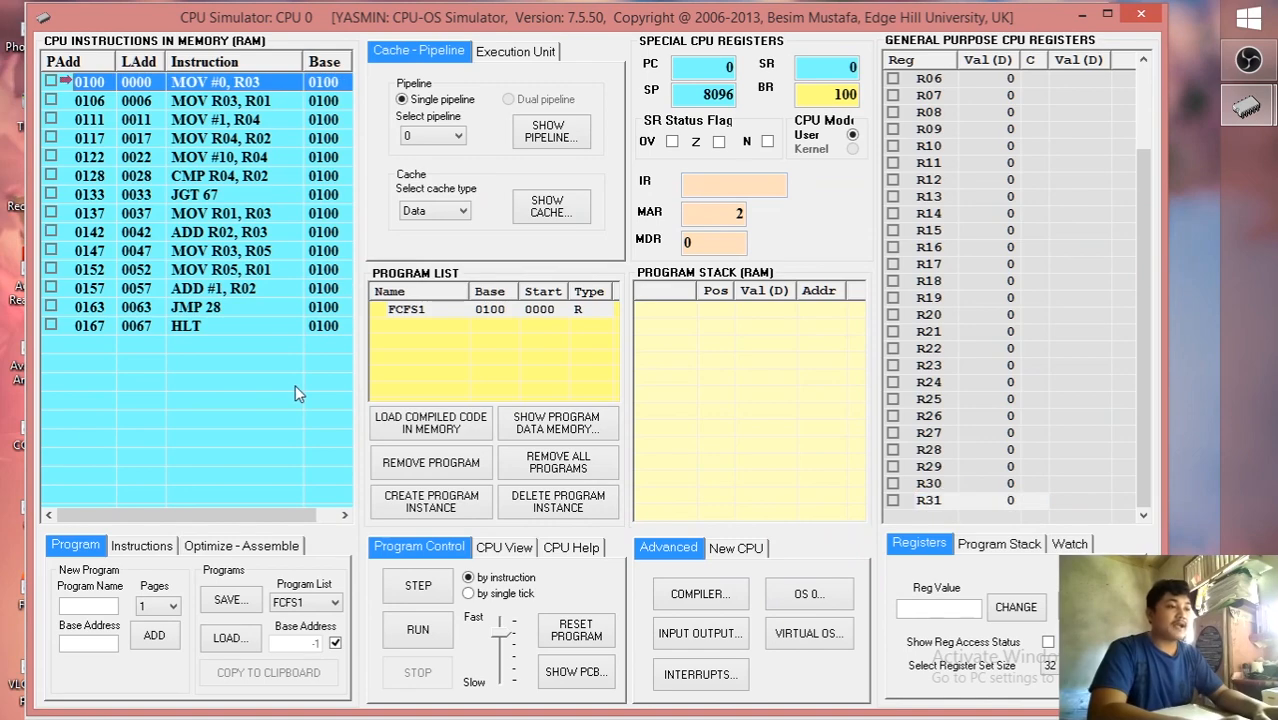
# Step: Open the OS simulator for CPU 0 and reposition its window so its controls are accessible
pyautogui.moveTo(295, 384)
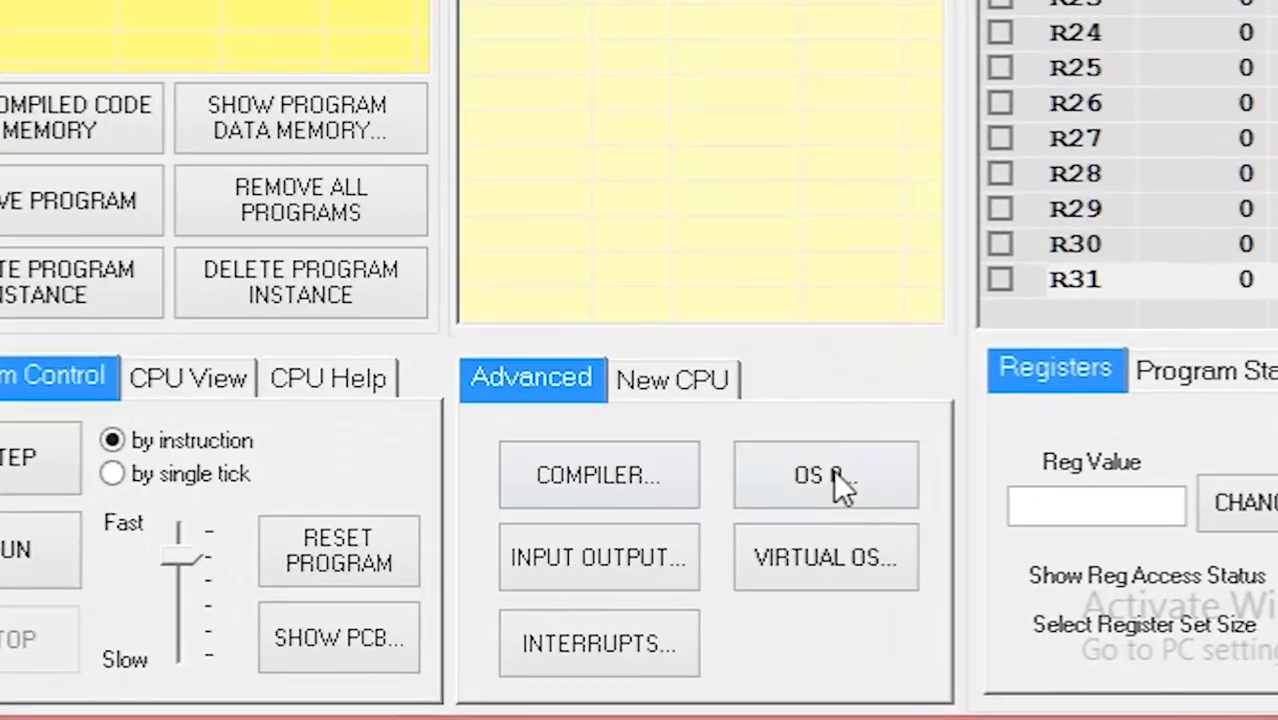
pyautogui.click(826, 513)
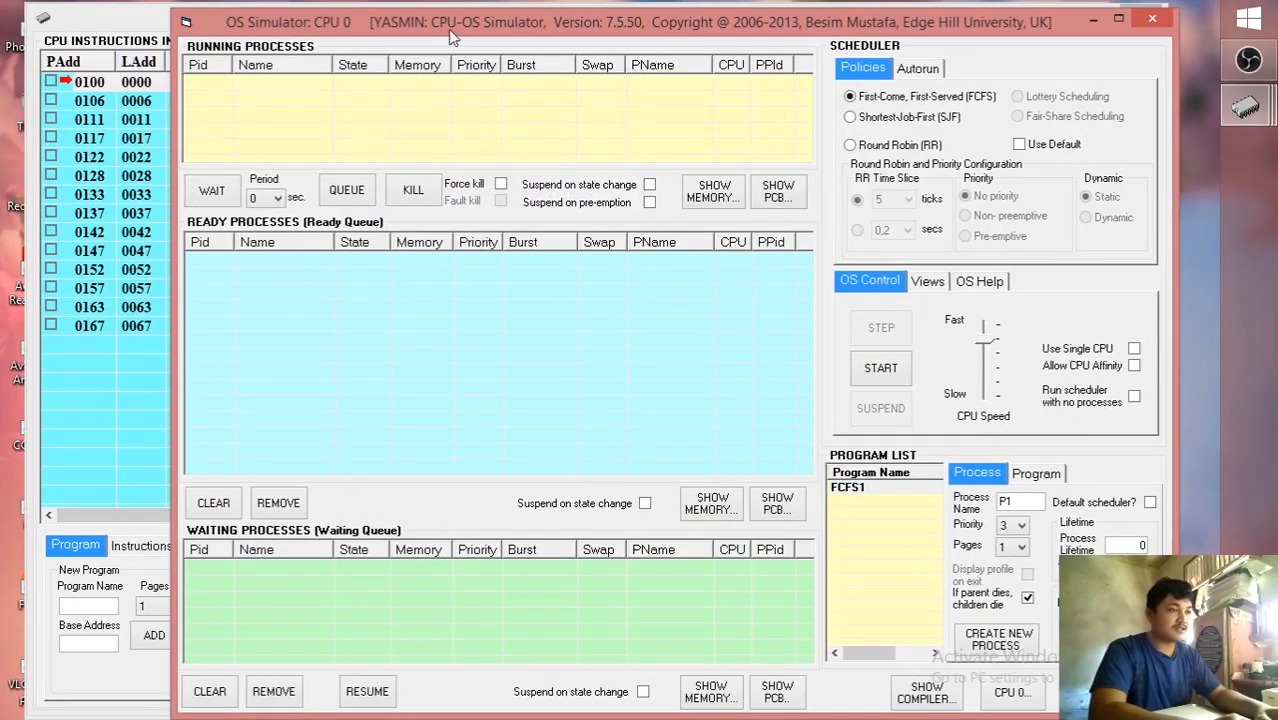
pyautogui.moveTo(449, 31); pyautogui.dragTo(402, 23)
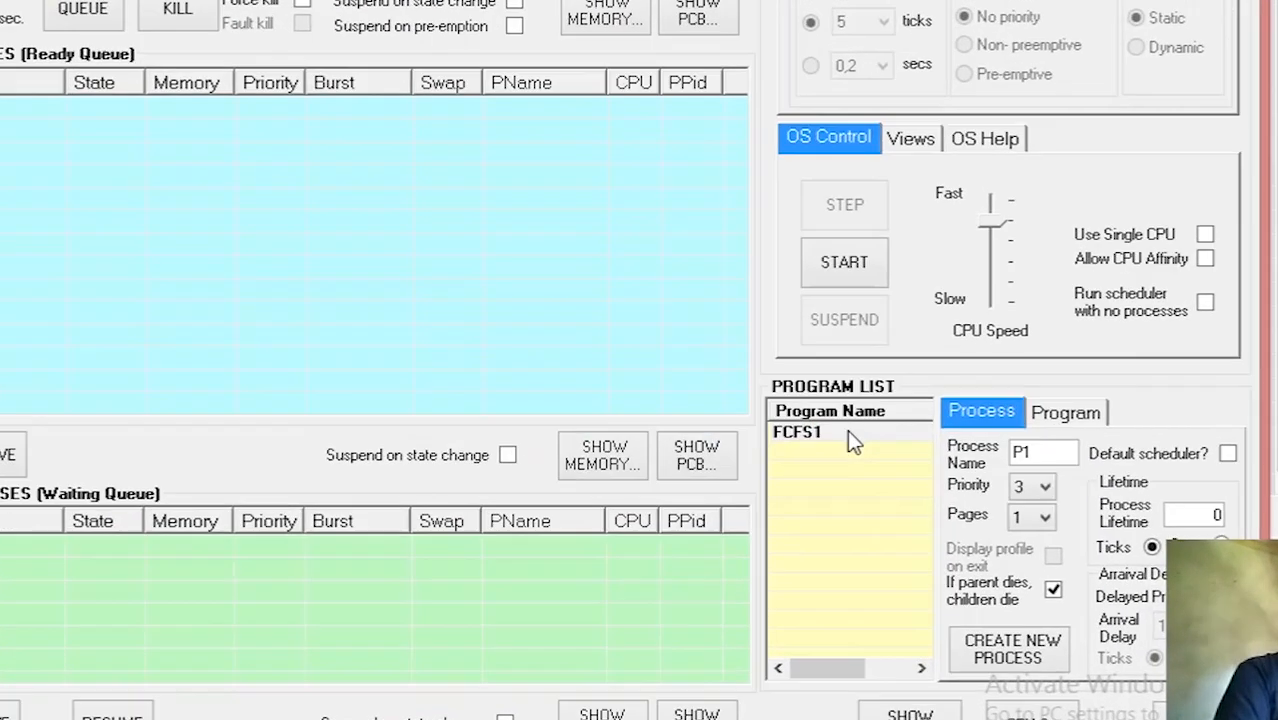
# Step: Create process P1 from the FCFS1 program without an arrival delay, placing it in the ready queue
pyautogui.click(849, 436)
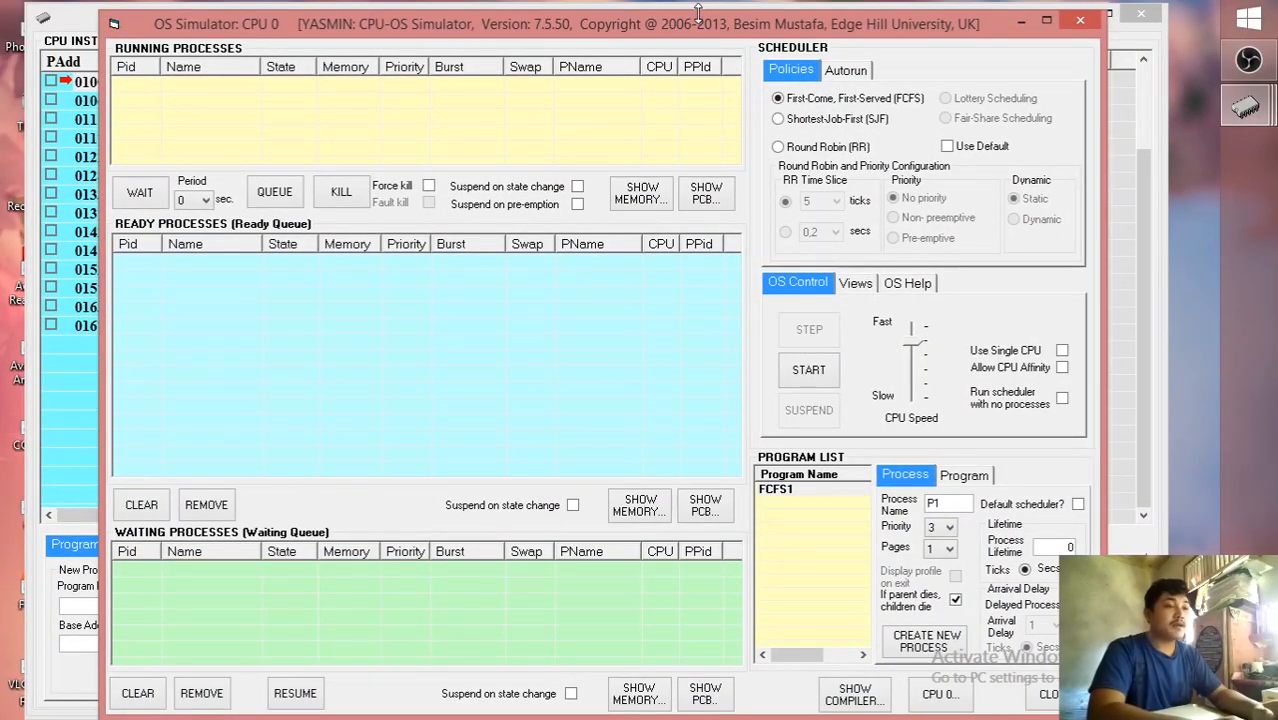
pyautogui.moveTo(701, 26); pyautogui.dragTo(681, 22)
pyautogui.click(790, 484)
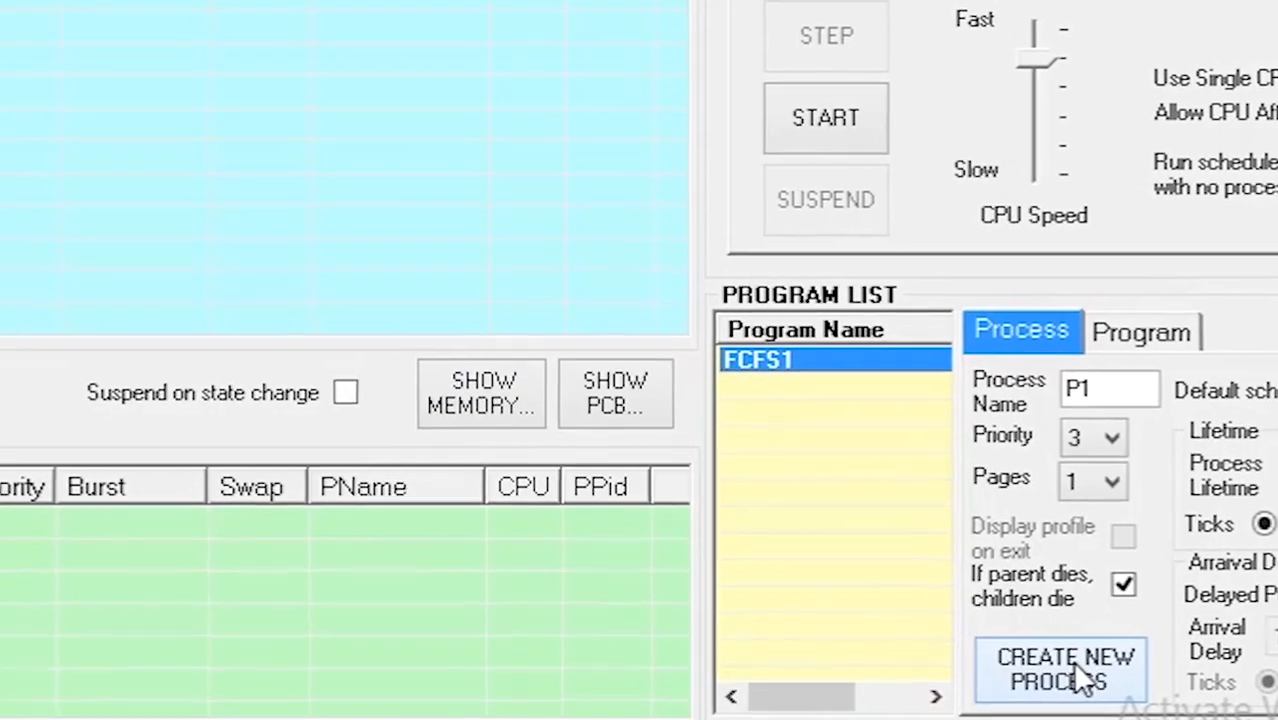
pyautogui.click(912, 639)
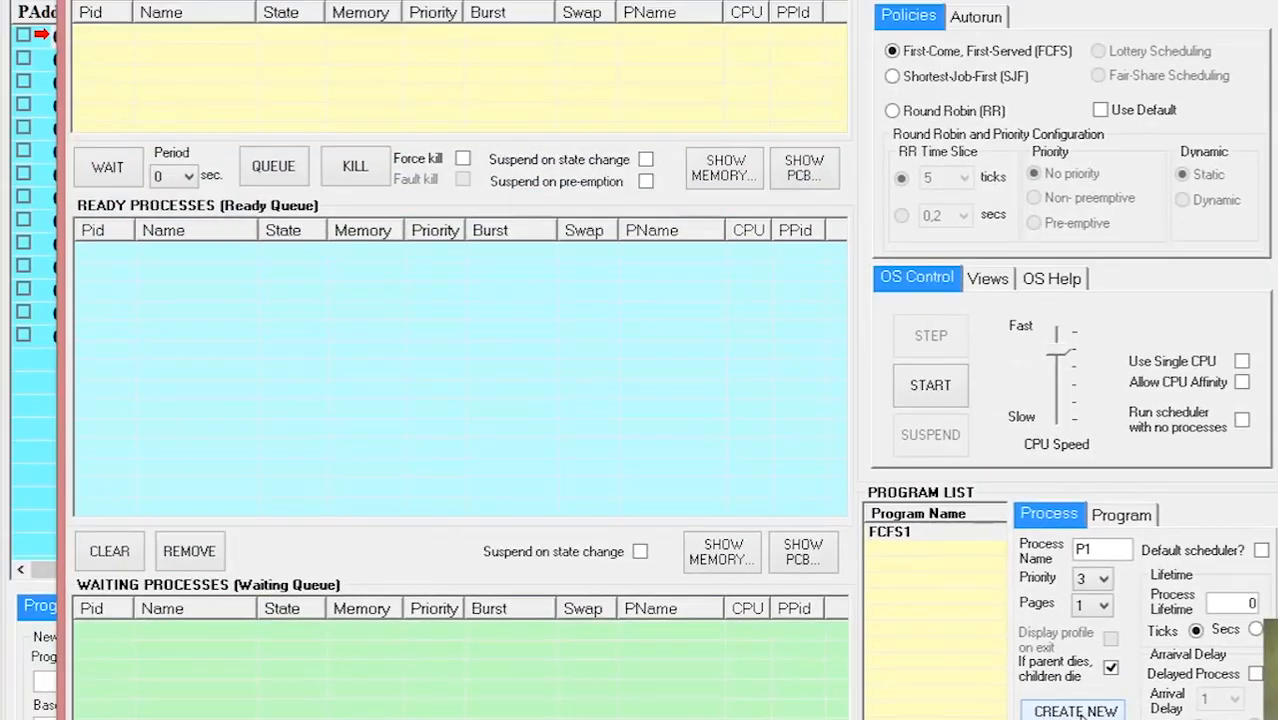
pyautogui.click(1030, 628)
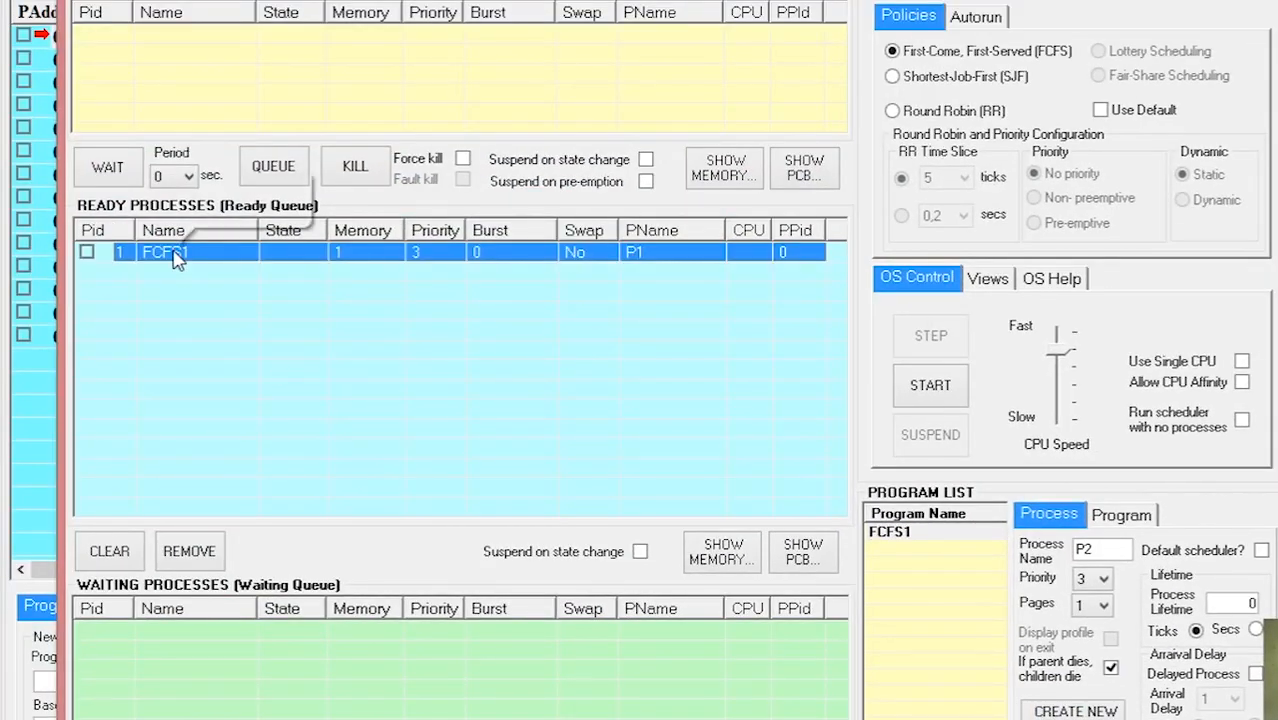
# Step: Create process P2 from the FCFS1 program as a delayed process with an arrival delay of 20 seconds
pyautogui.click(922, 535)
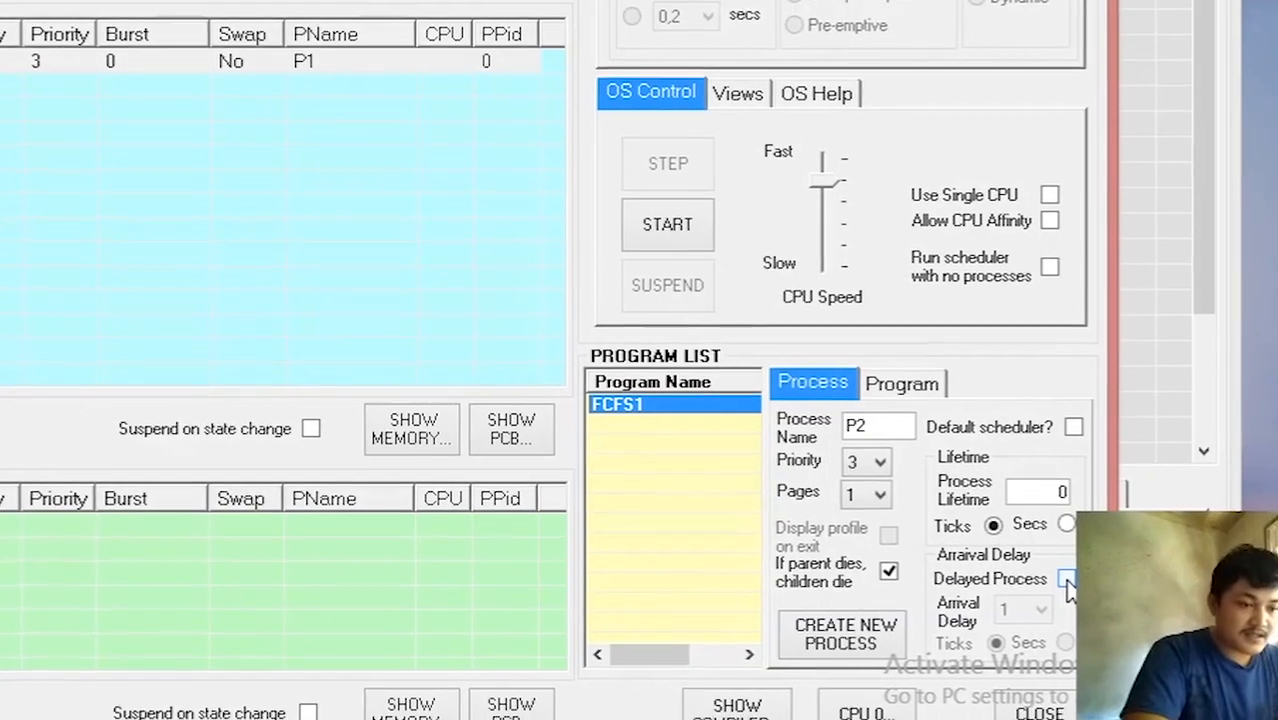
pyautogui.click(1091, 588)
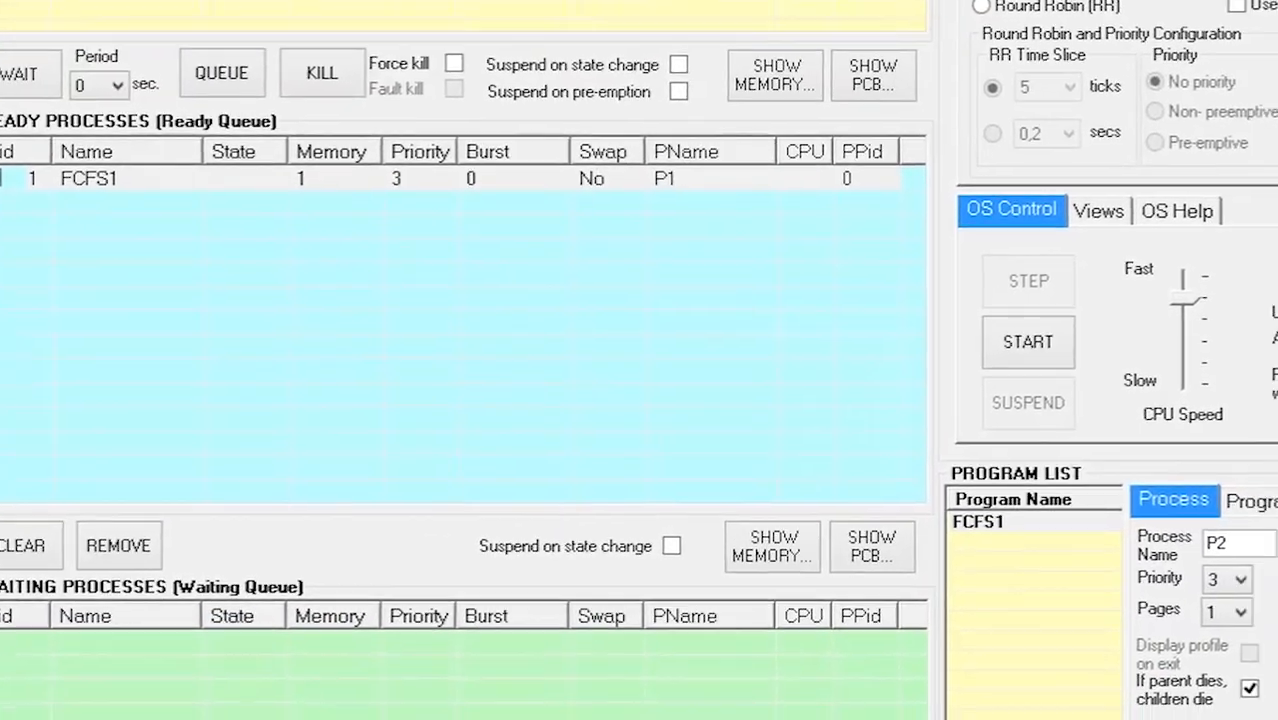
pyautogui.click(922, 571)
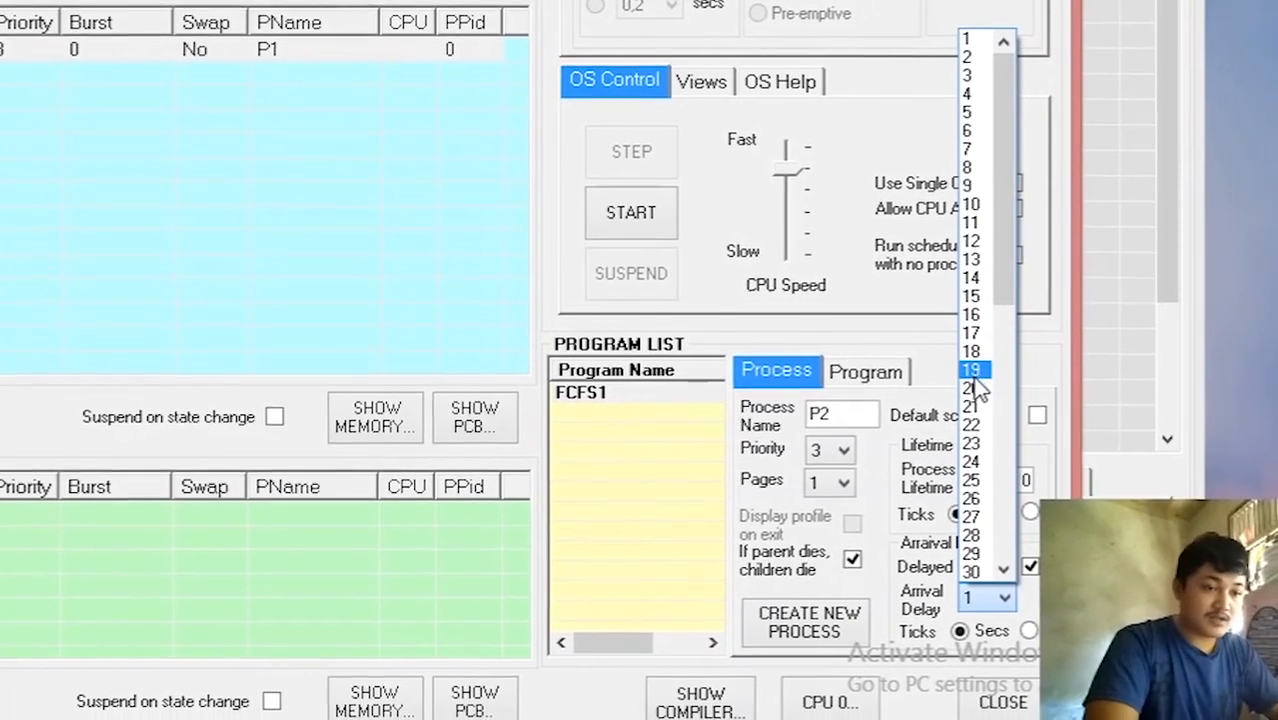
pyautogui.click(962, 386)
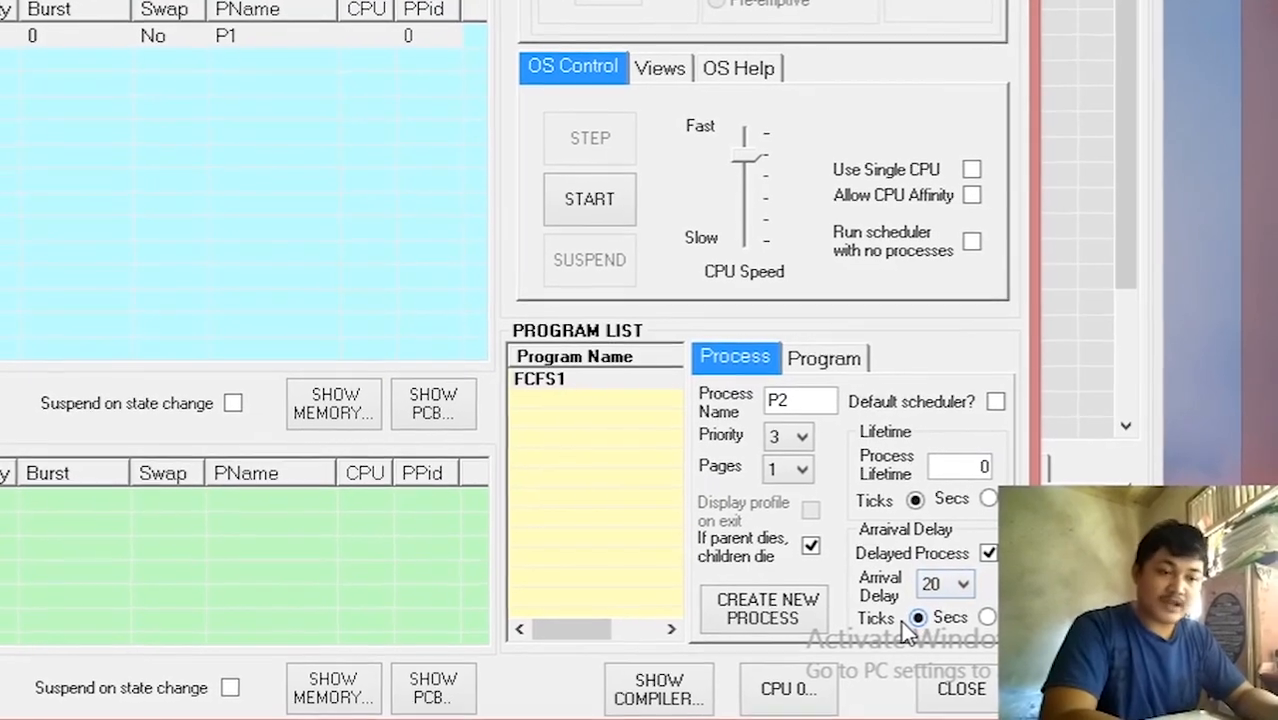
pyautogui.click(980, 615)
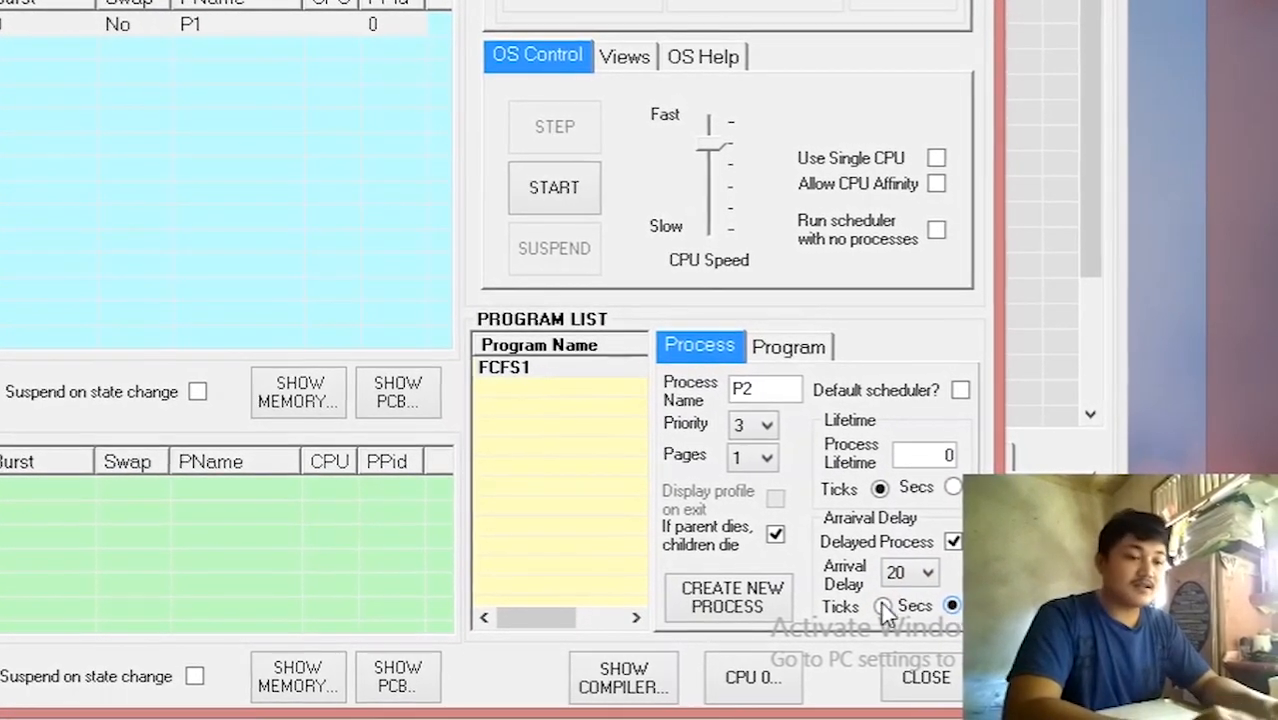
pyautogui.click(703, 587)
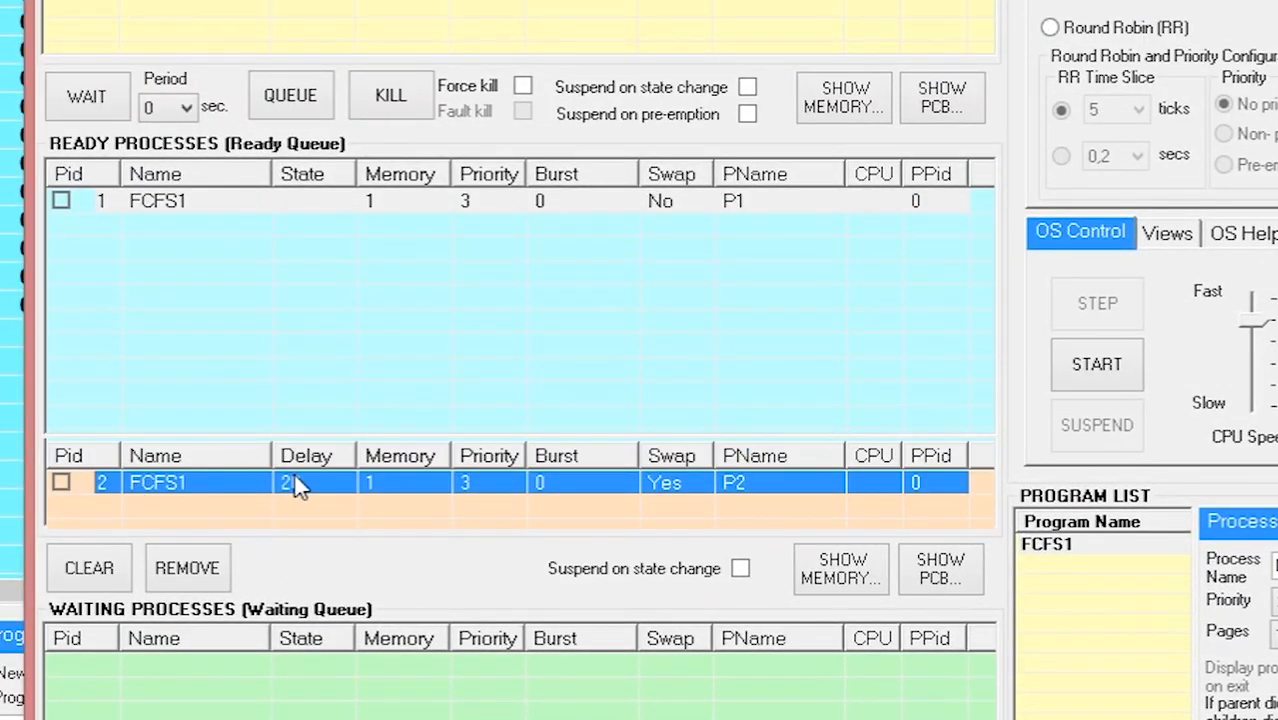
# Step: Create process P3 from the FCFS1 program as a delayed process with an arrival delay of 25 seconds
pyautogui.click(1105, 545)
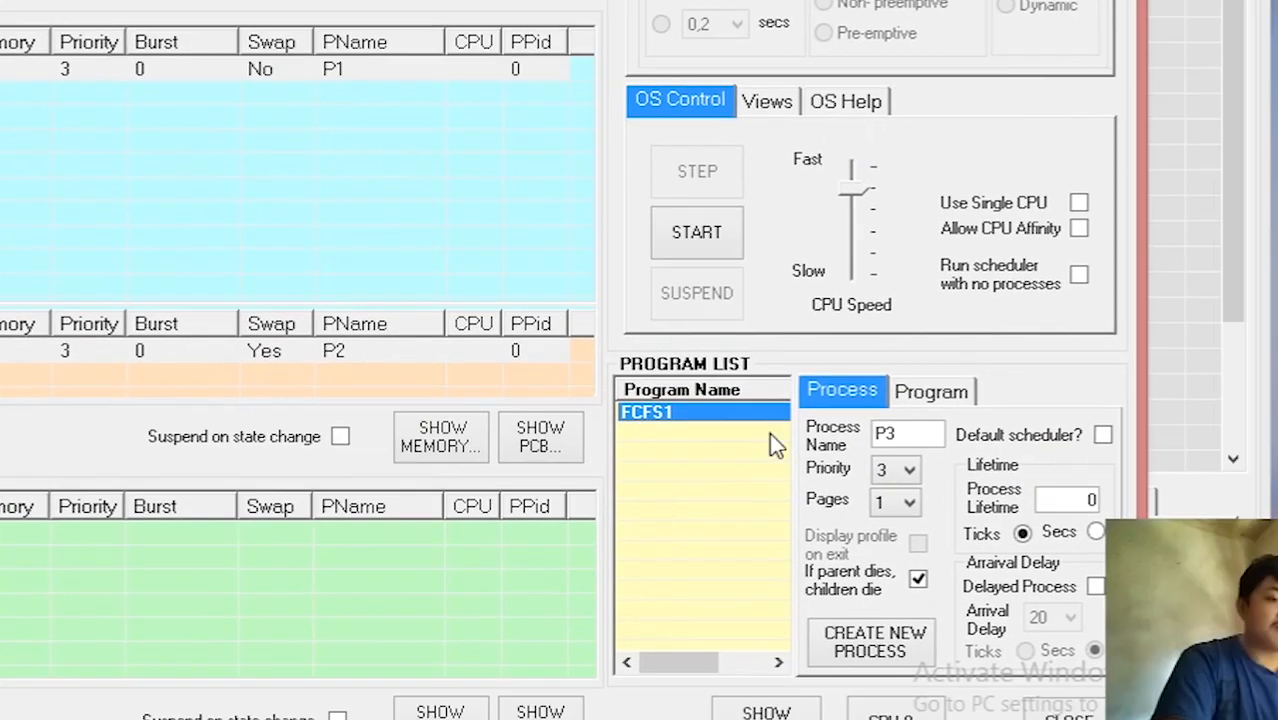
pyautogui.click(1096, 587)
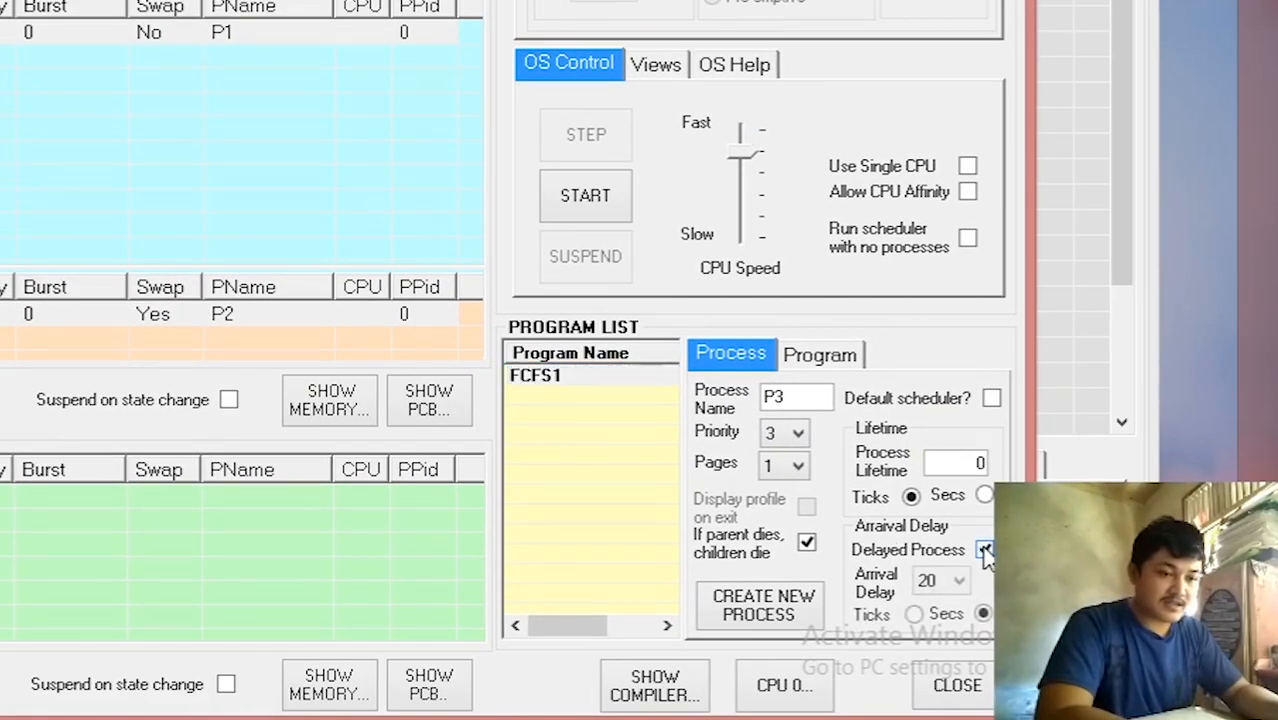
pyautogui.click(959, 582)
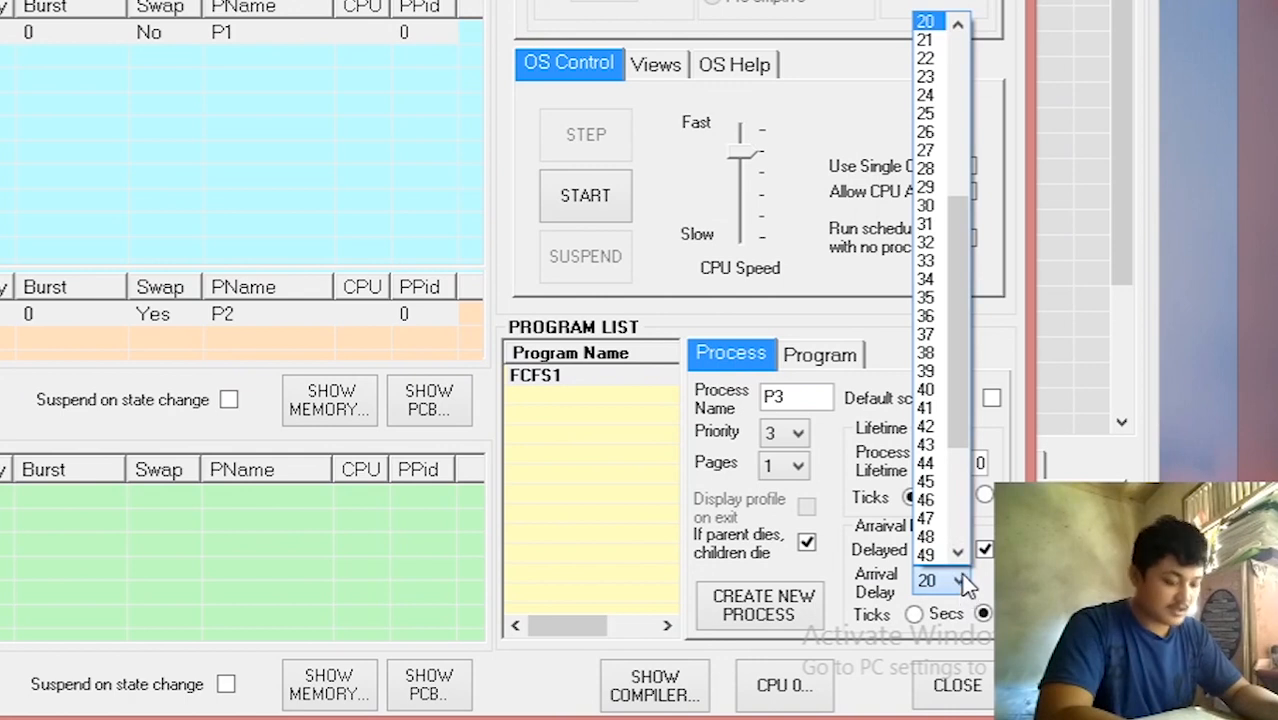
pyautogui.click(925, 113)
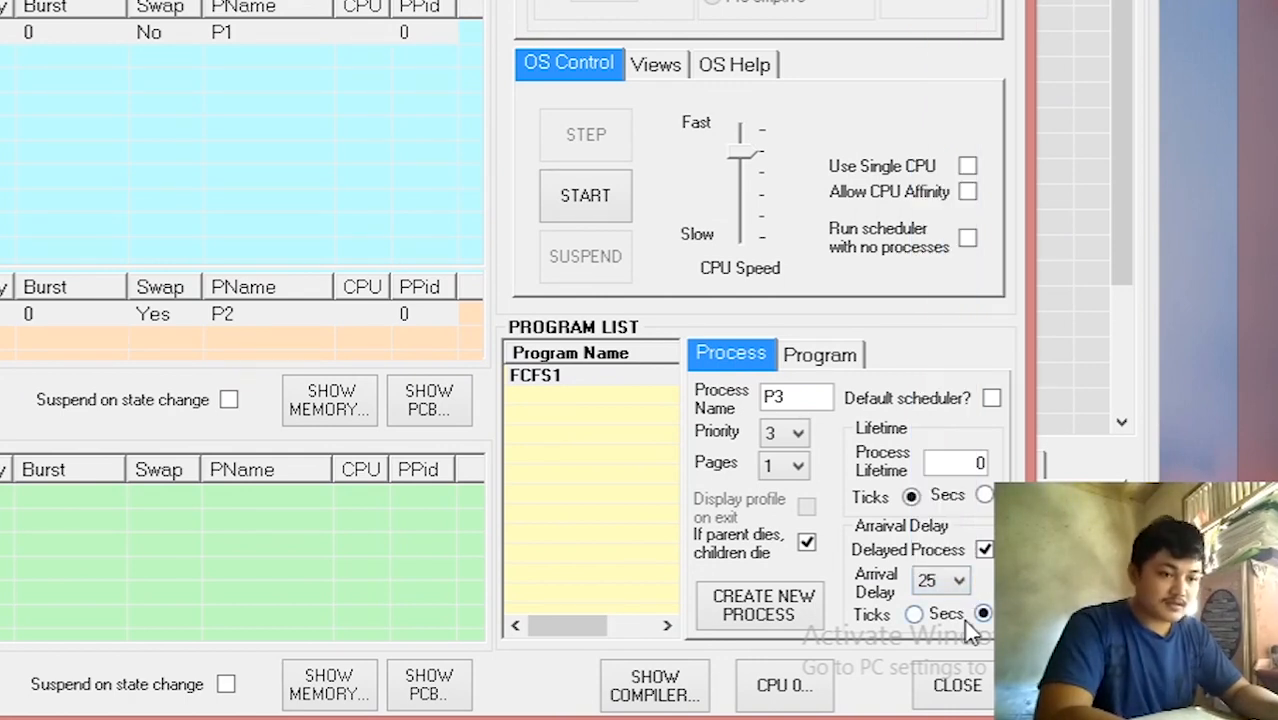
pyautogui.click(583, 380)
pyautogui.click(758, 610)
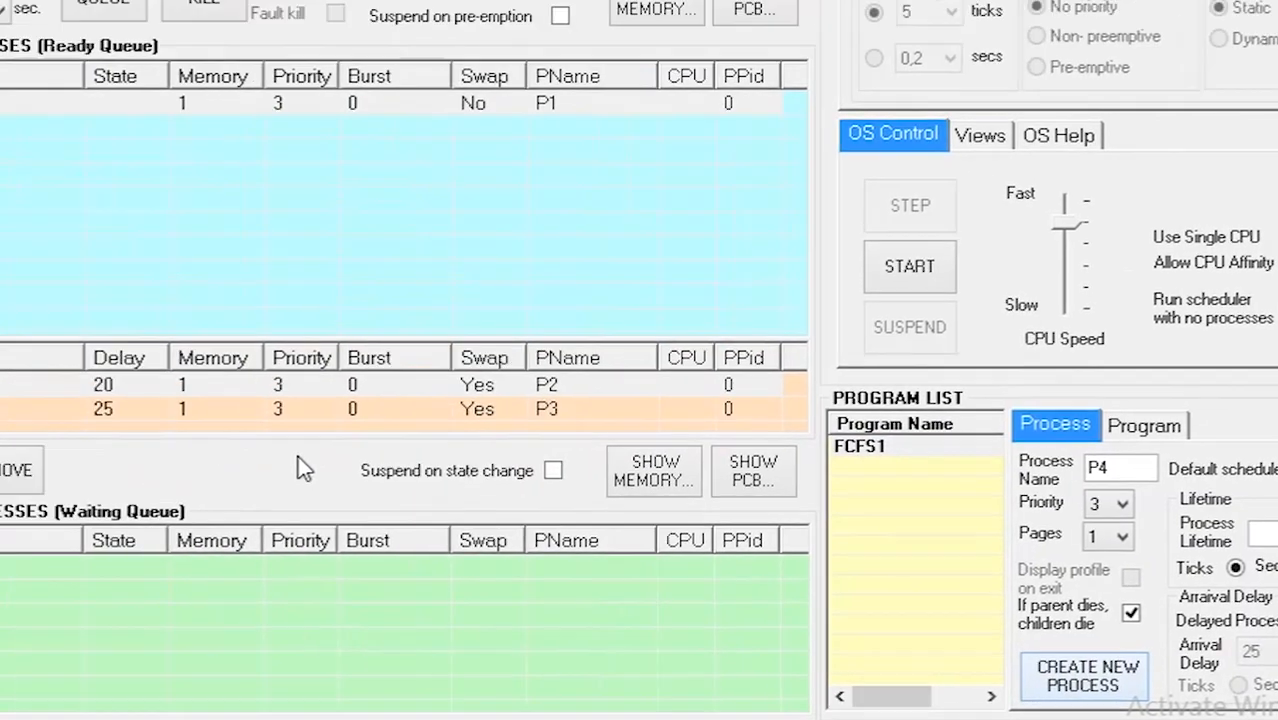
pyautogui.click(217, 443)
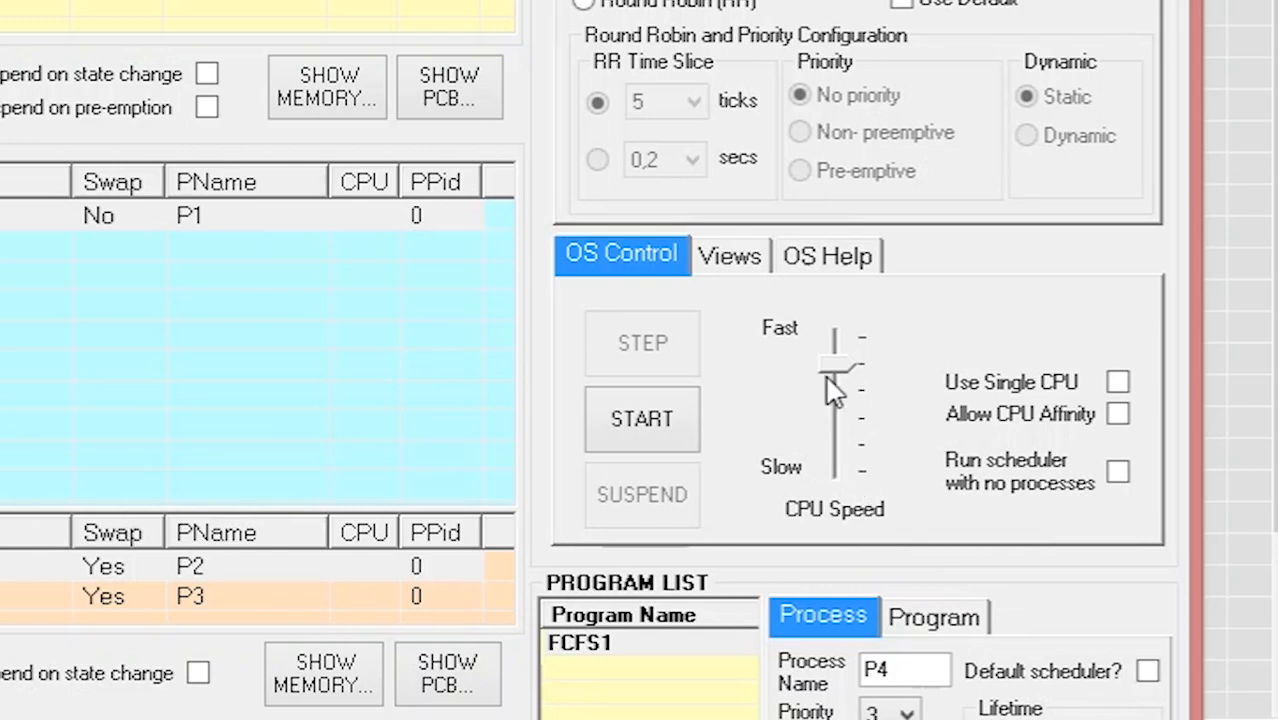
# Step: Set the CPU speed near the fast end of its scale and start the First-Come, First-Served scheduler
pyautogui.moveTo(836, 386)
pyautogui.mouseDown()
pyautogui.moveTo(830, 357)
pyautogui.moveTo(832, 472)
pyautogui.moveTo(843, 345)
pyautogui.moveTo(845, 370)
pyautogui.mouseUp()
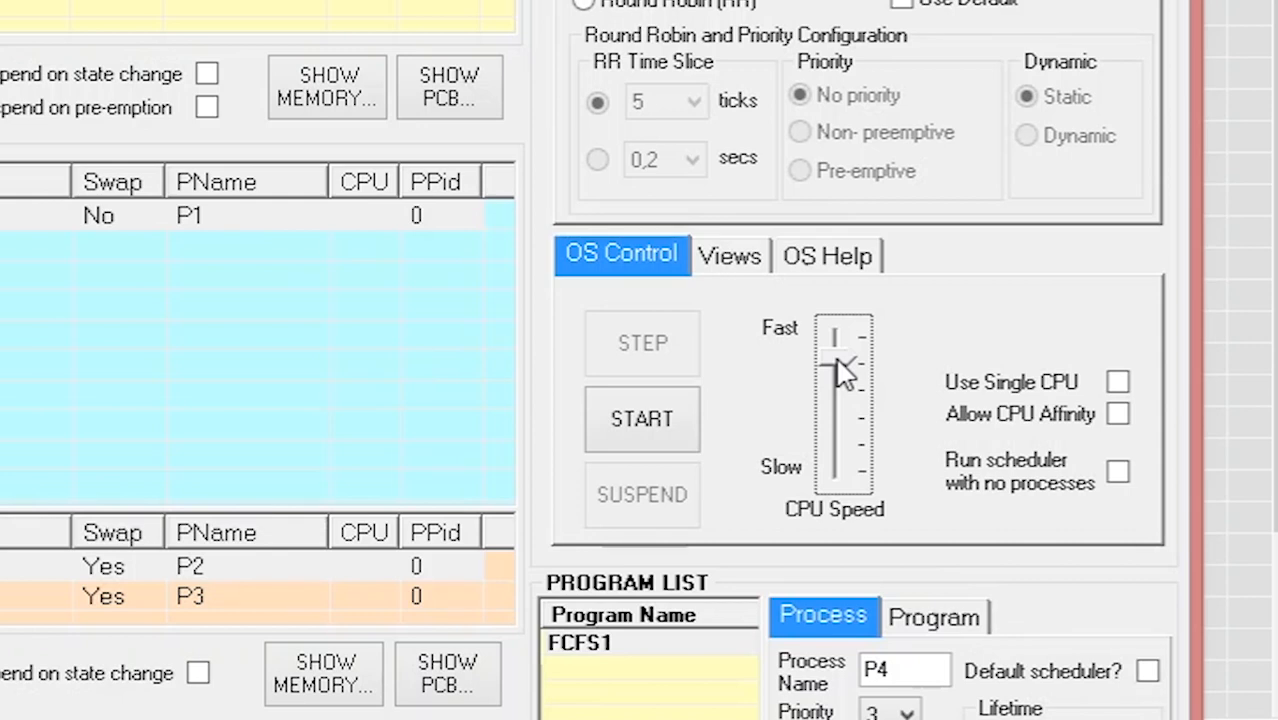
pyautogui.moveTo(843, 372)
pyautogui.mouseDown()
pyautogui.moveTo(836, 342)
pyautogui.moveTo(846, 368)
pyautogui.mouseUp()
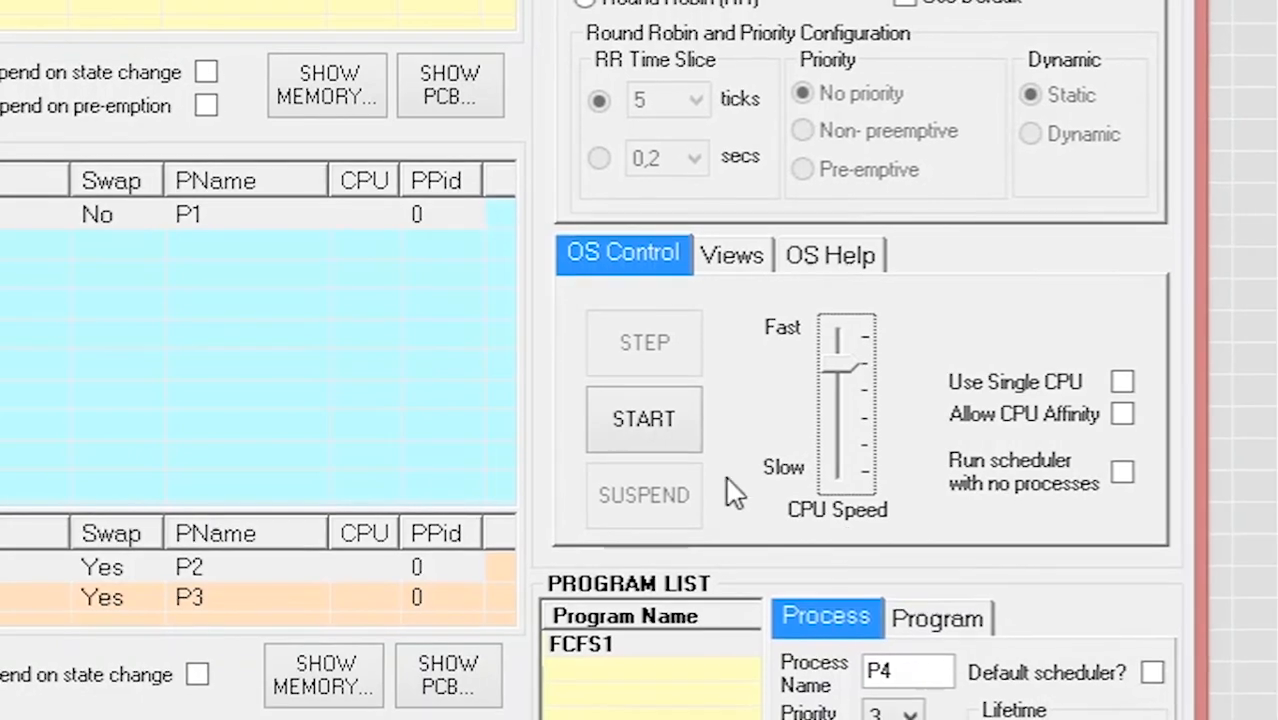
pyautogui.click(653, 451)
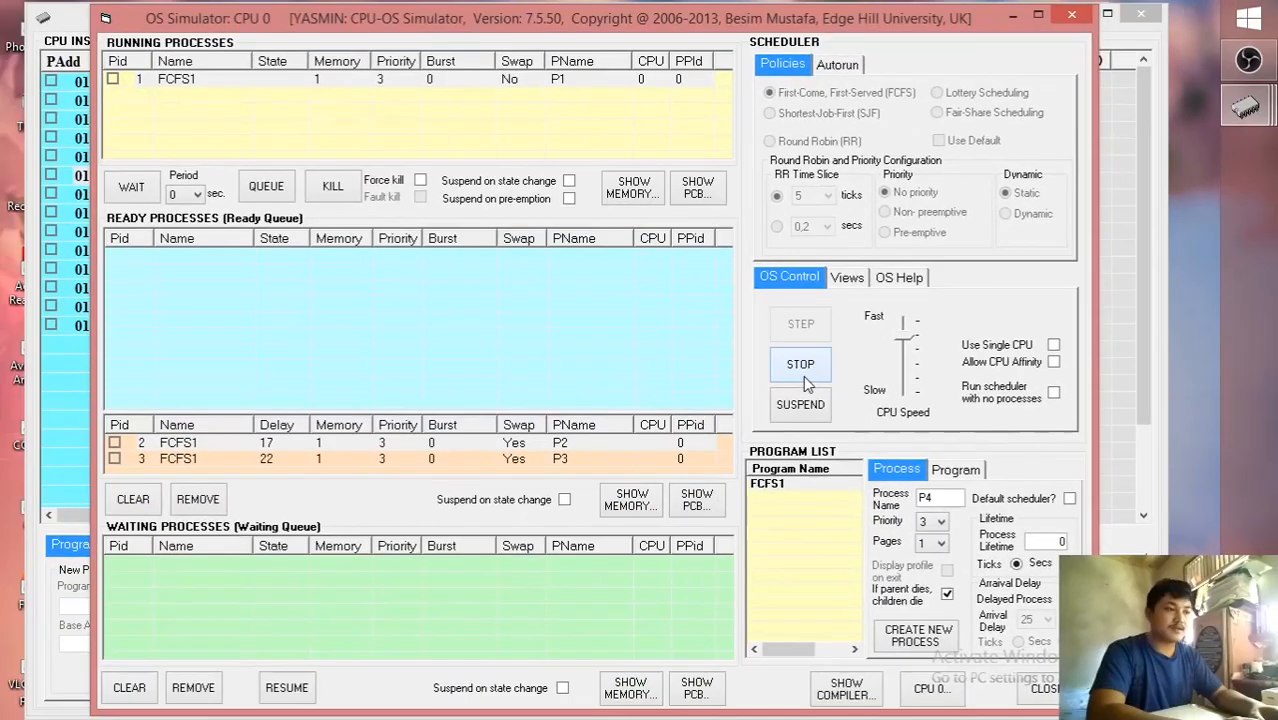
# Step: Move the OS simulator window aside to examine the CPU registers and instructions during the run, and put it back in place
pyautogui.moveTo(241, 37); pyautogui.dragTo(332, 424)
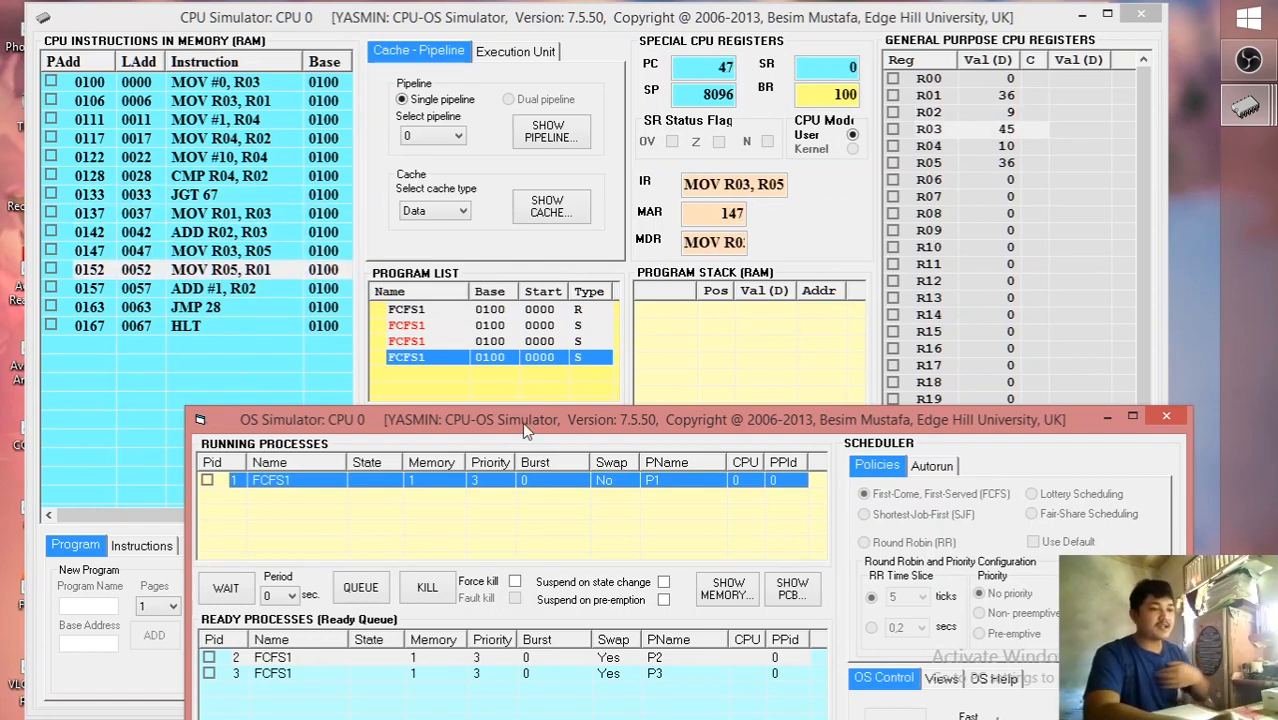
pyautogui.moveTo(521, 419); pyautogui.dragTo(432, 88)
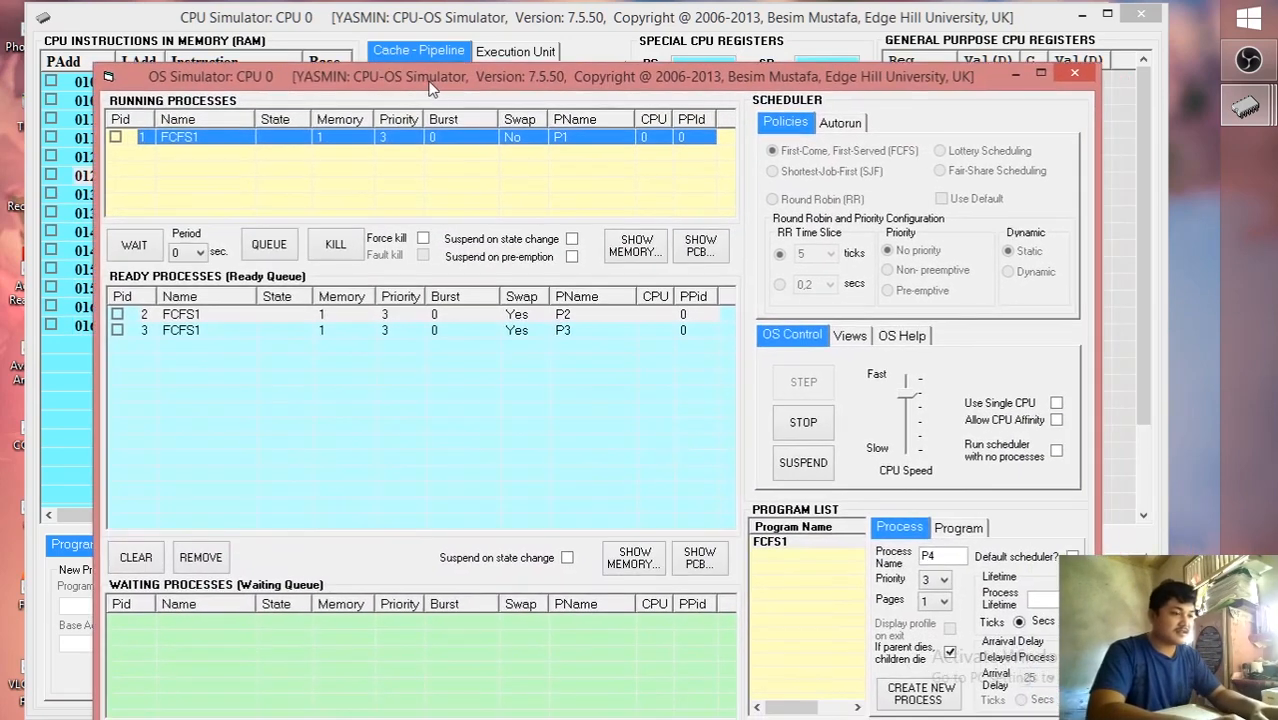
pyautogui.click(700, 245)
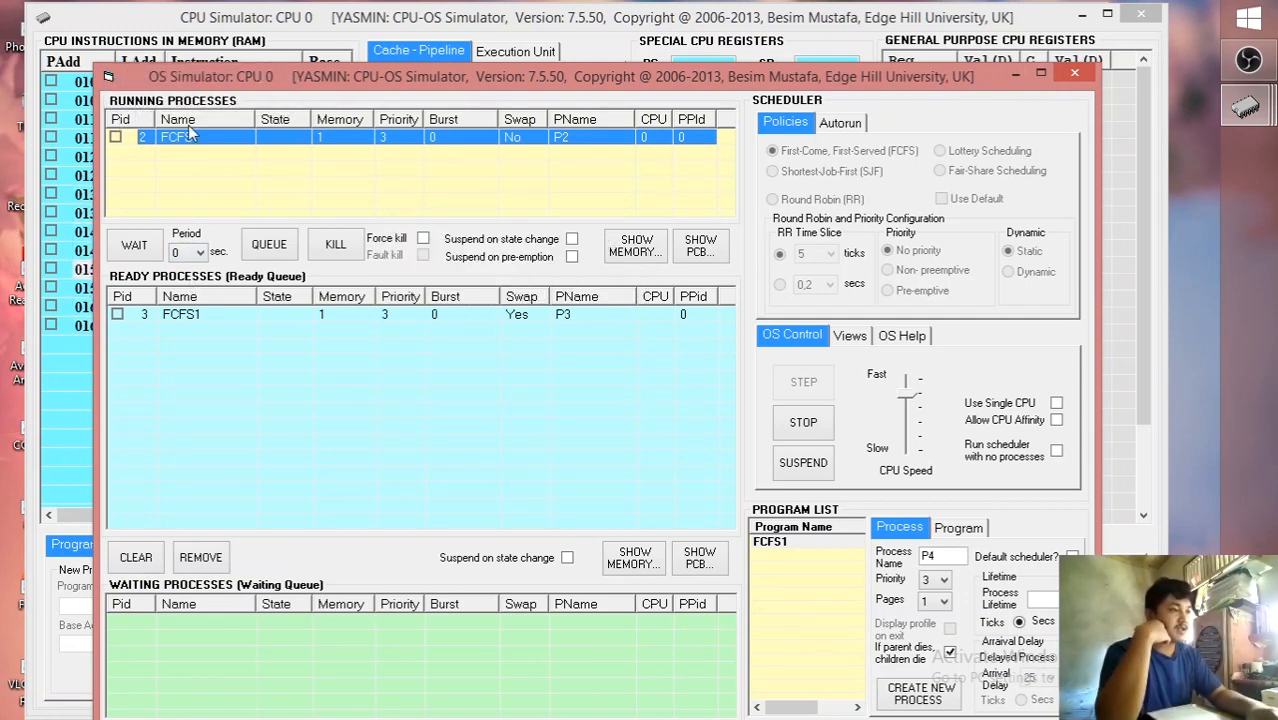
pyautogui.moveTo(188, 72); pyautogui.dragTo(178, 15)
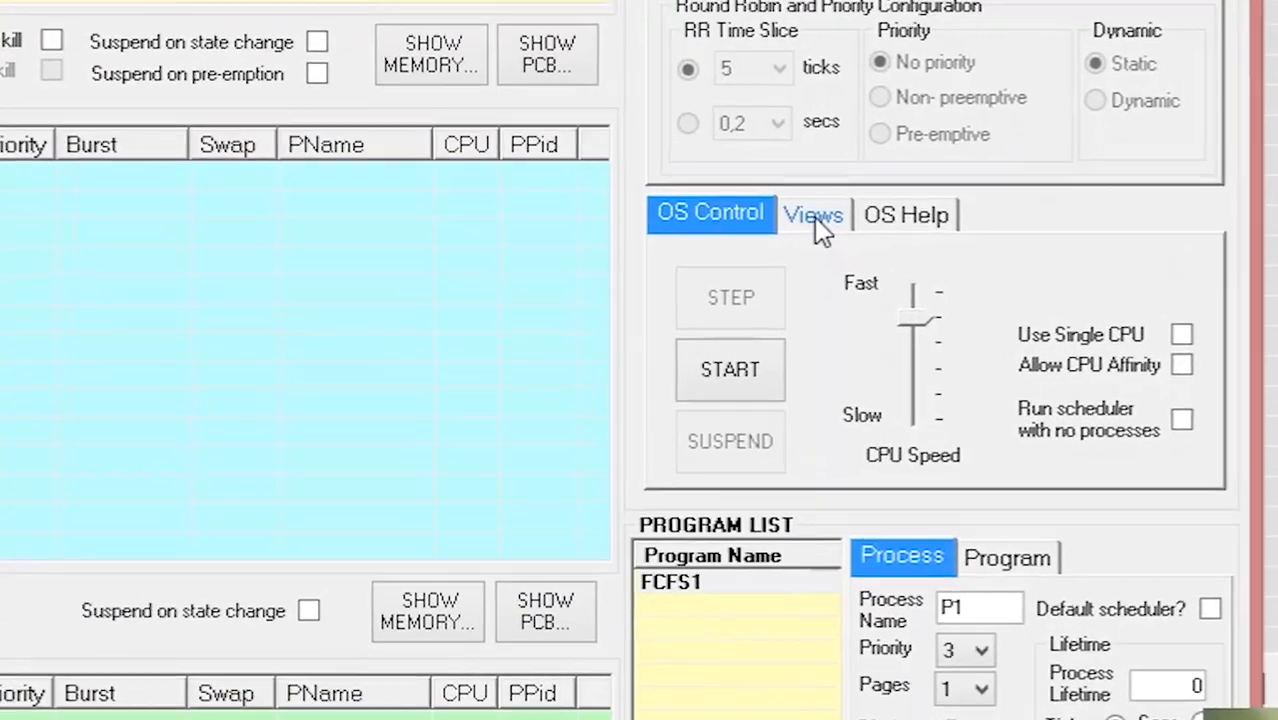
# Step: Open the process statistics of the finished run to read the waiting times, and reposition their window
pyautogui.click(814, 218)
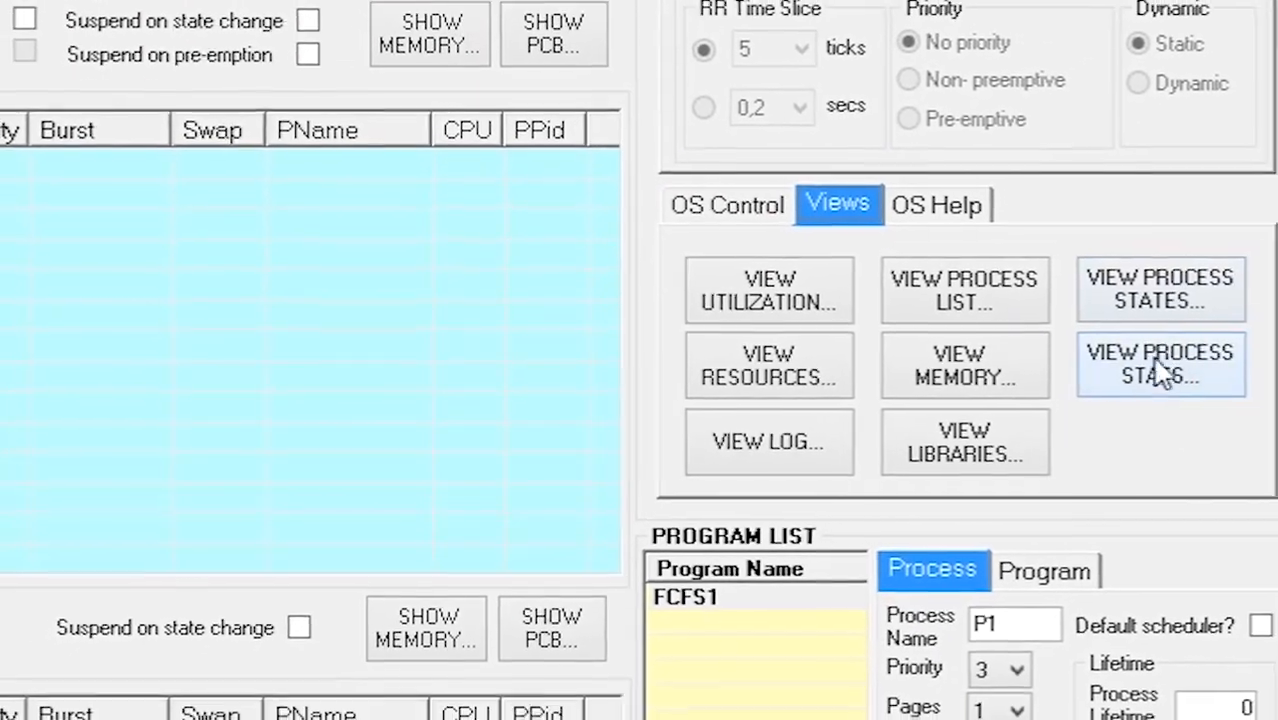
pyautogui.click(1160, 372)
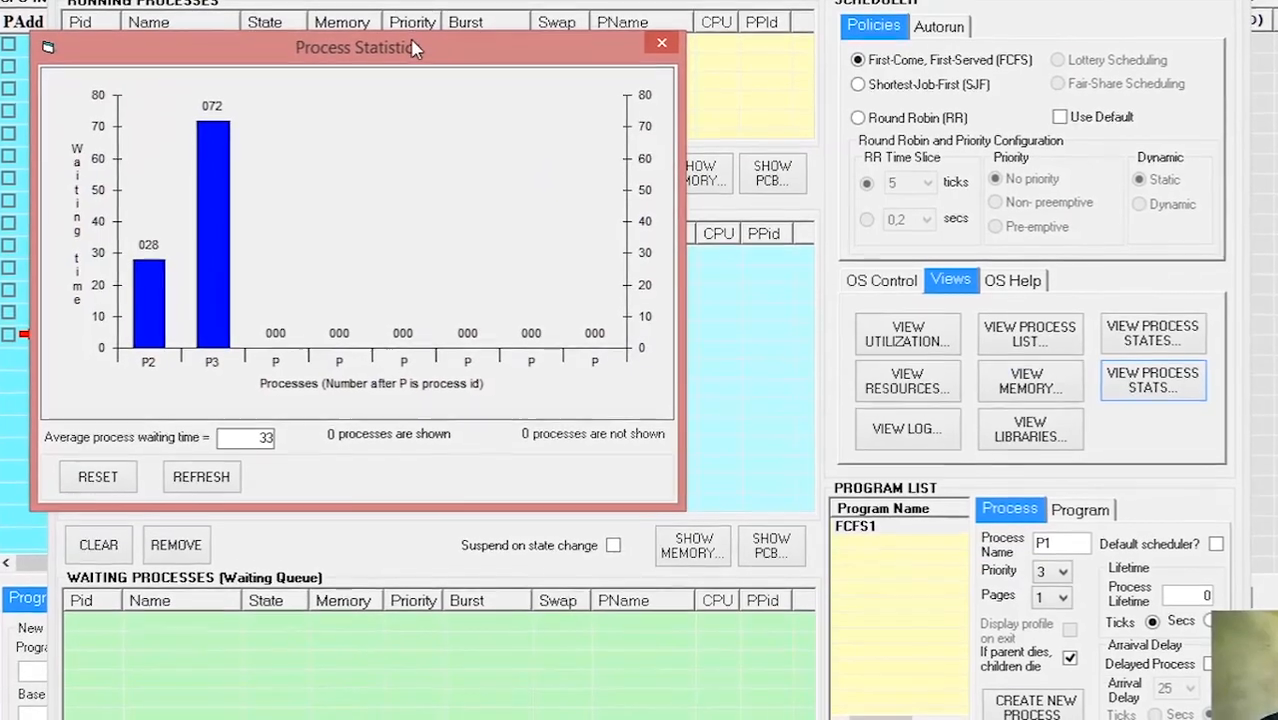
pyautogui.moveTo(415, 50); pyautogui.dragTo(758, 175)
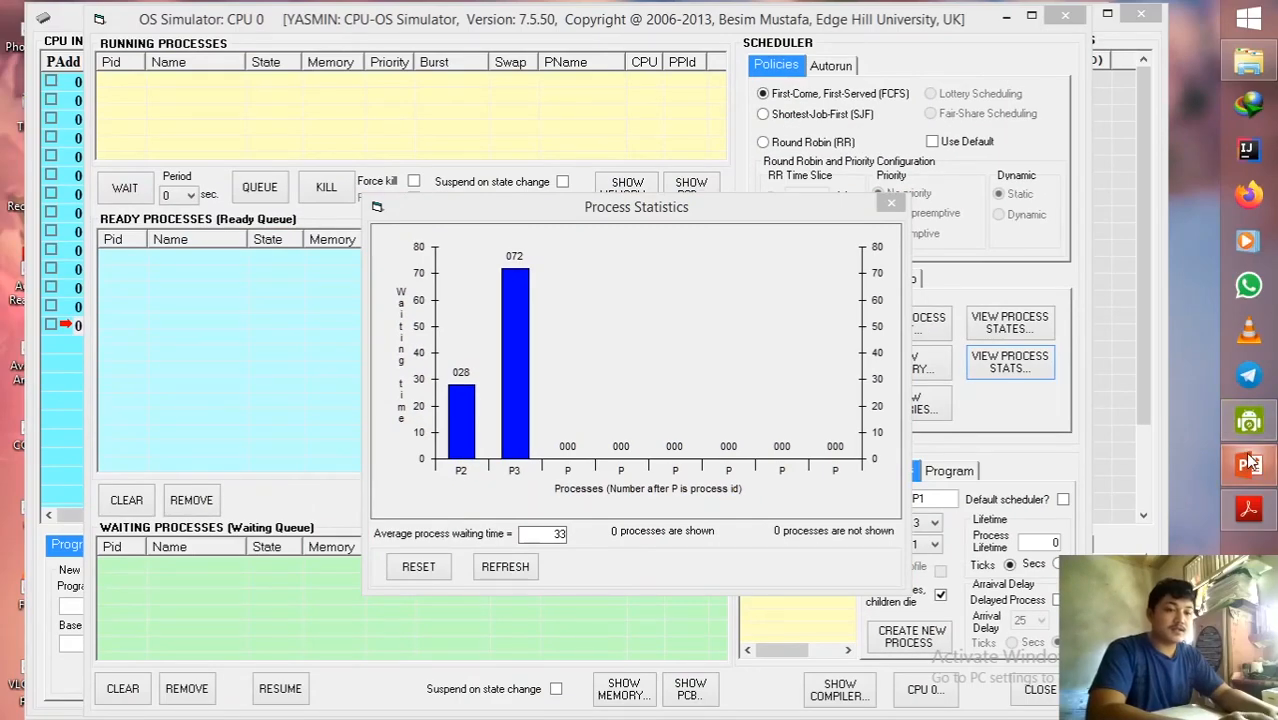
# Step: Switch to PowerPoint and change the text under the first slide's table to "AWT 33"
pyautogui.click(1250, 463)
pyautogui.click(455, 460)
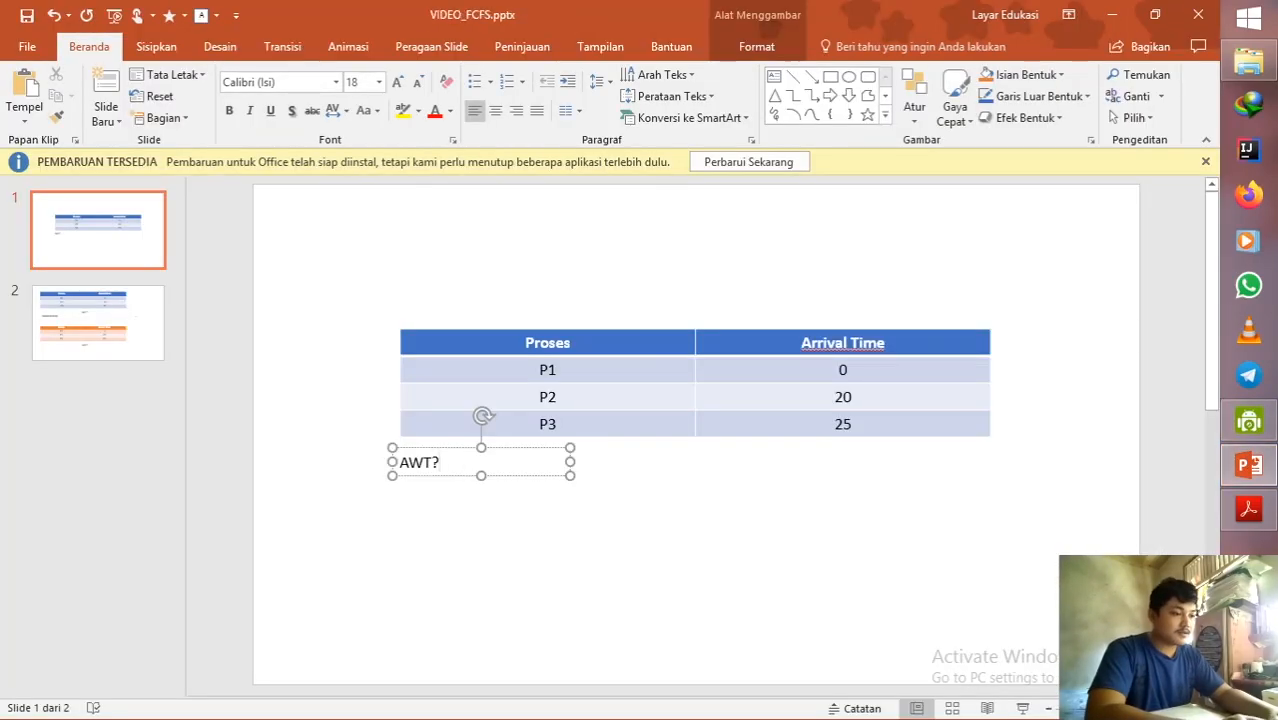
pyautogui.write('33')
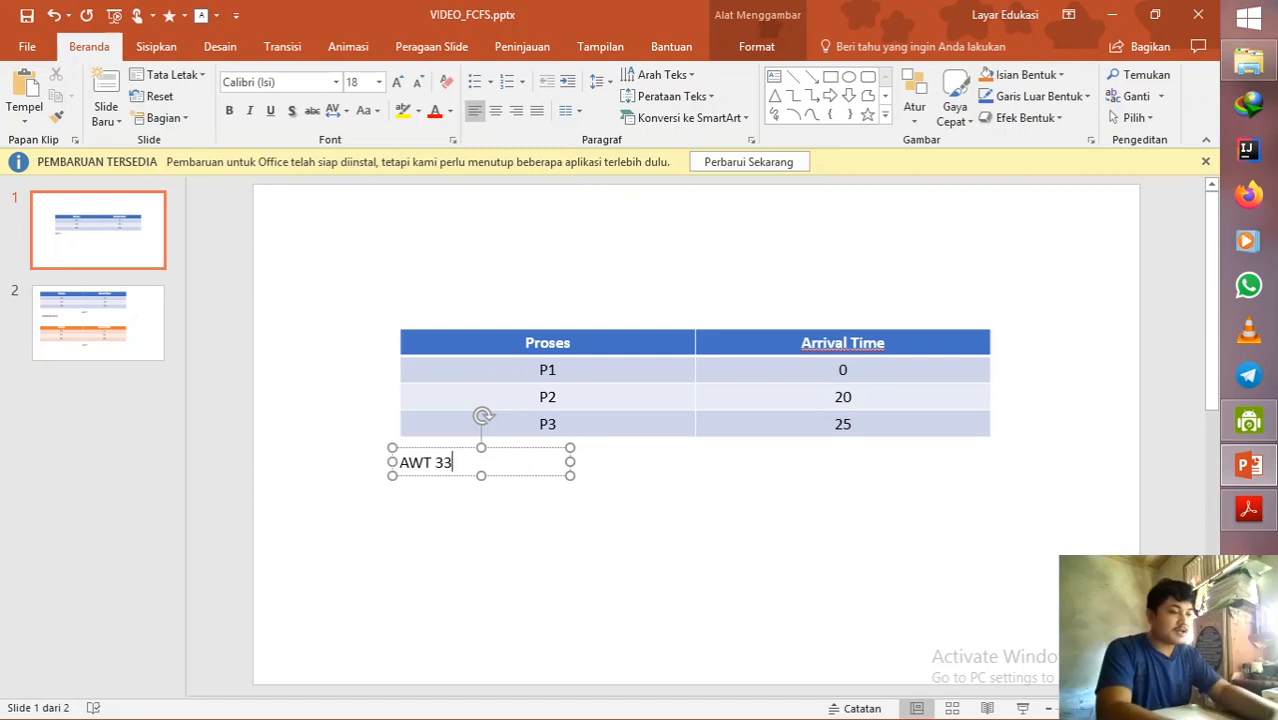
pyautogui.click(620, 487)
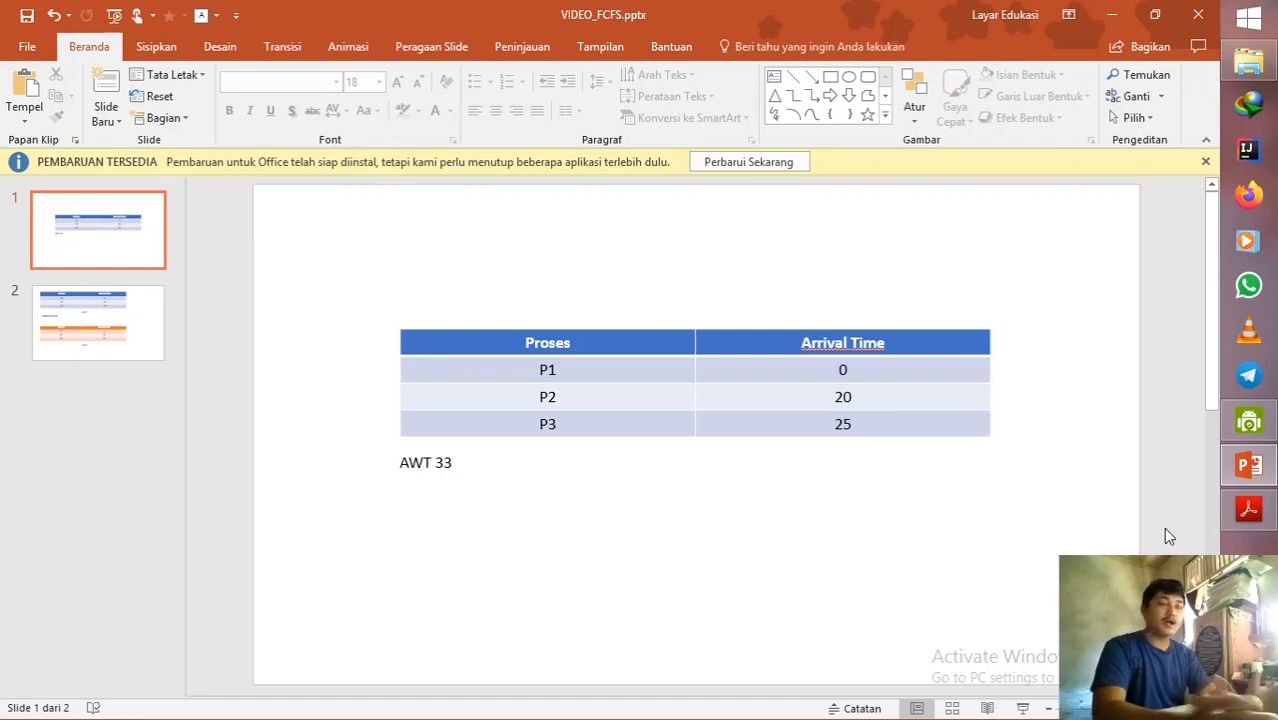
# Step: On slide 2, change the text under the blue table to "AWT 33" and remove the question mark from the AWT text under the orange table
pyautogui.scroll(-2, 806, 377)
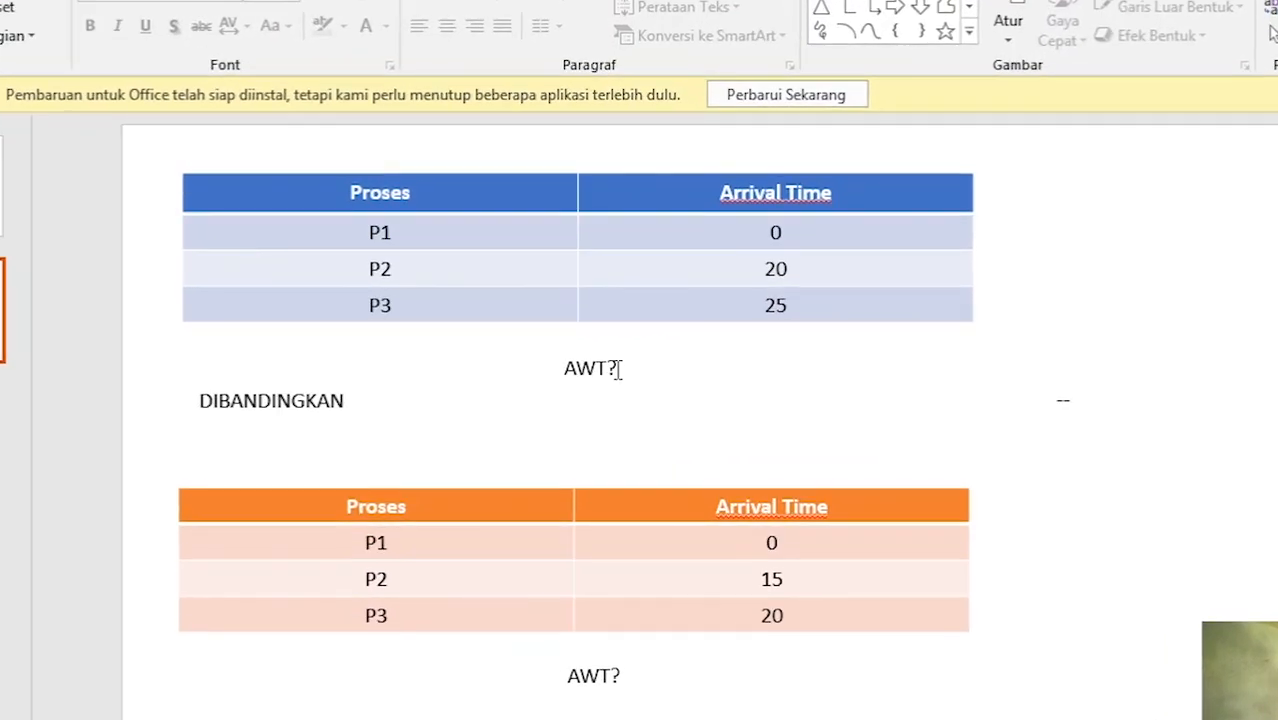
pyautogui.click(619, 369)
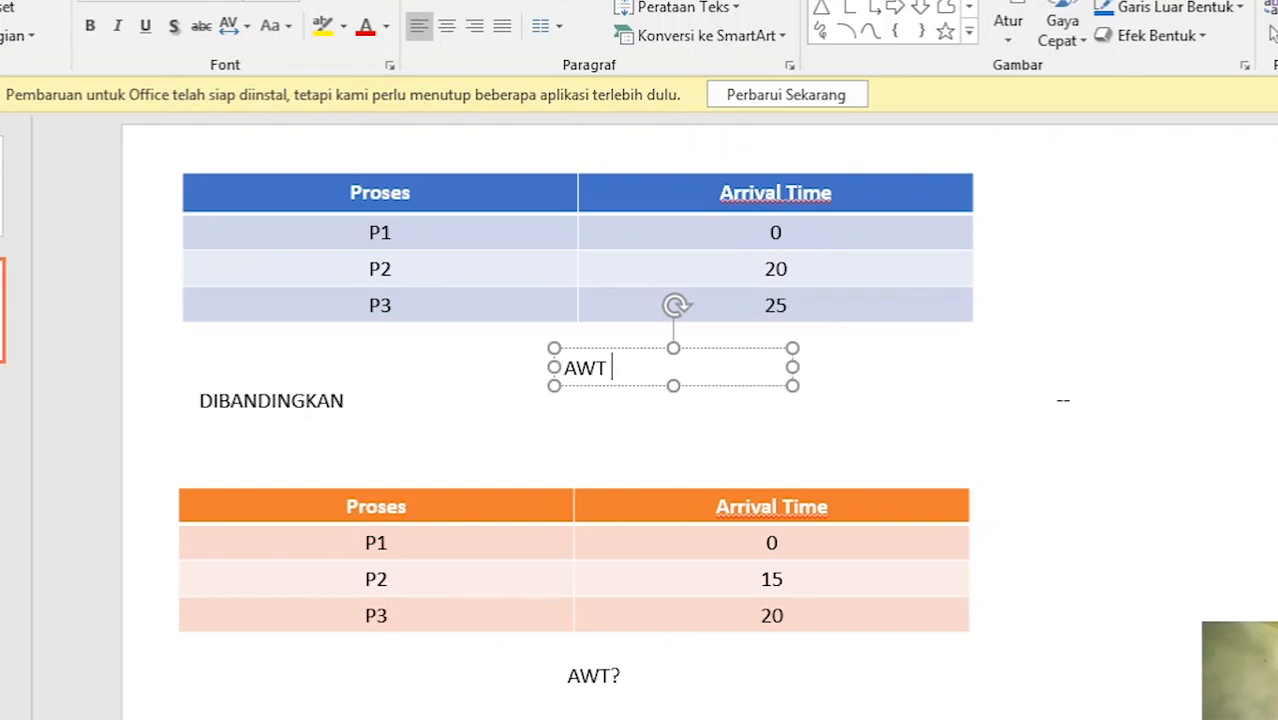
pyautogui.write('33')
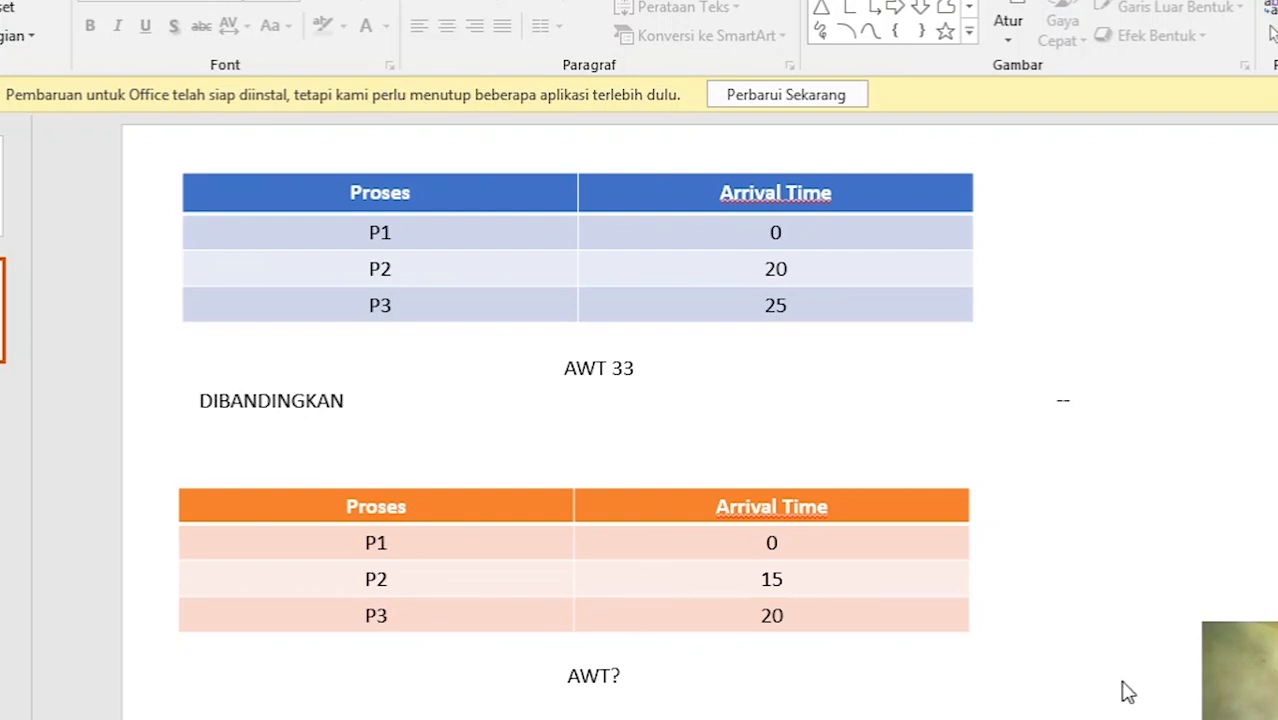
pyautogui.click(645, 688)
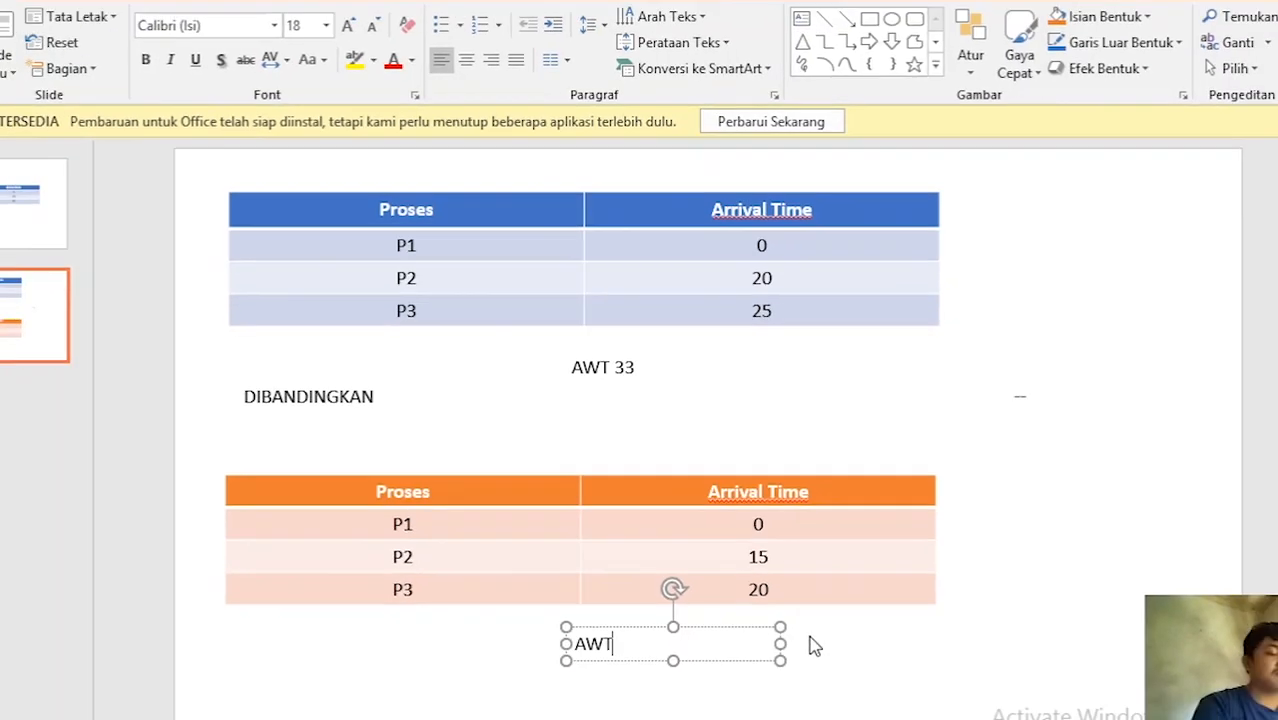
# Step: Open the saved screenshot fcfs1_video_praktikum_fast99.jpg from the Downloads folder and place it over the slide to read its process statistics
pyautogui.click(1248, 60)
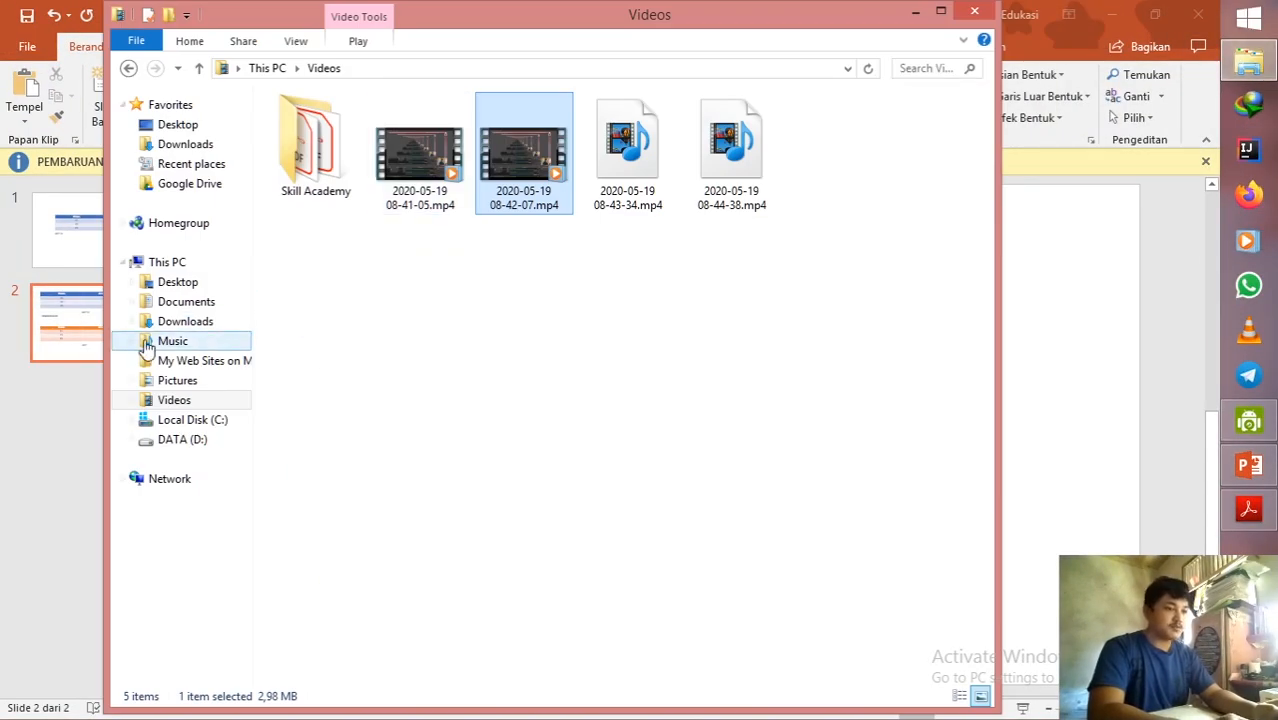
pyautogui.click(186, 301)
pyautogui.click(177, 380)
pyautogui.click(185, 321)
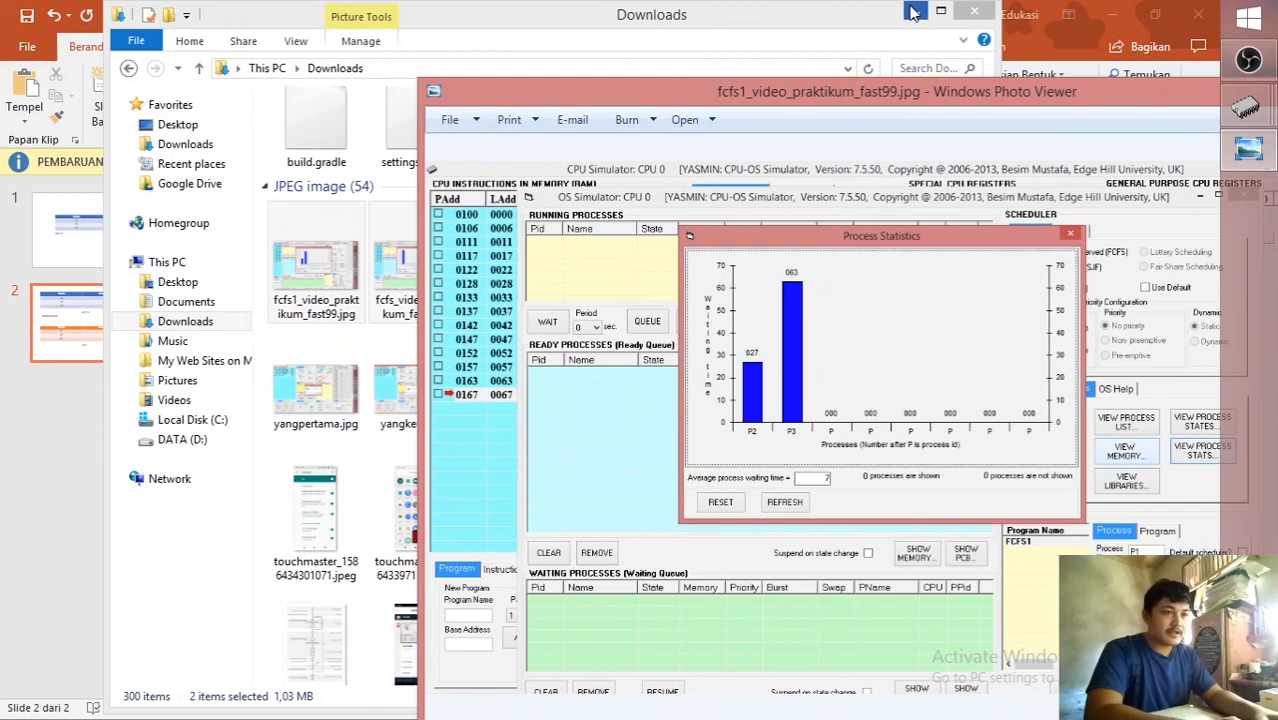
pyautogui.click(912, 11)
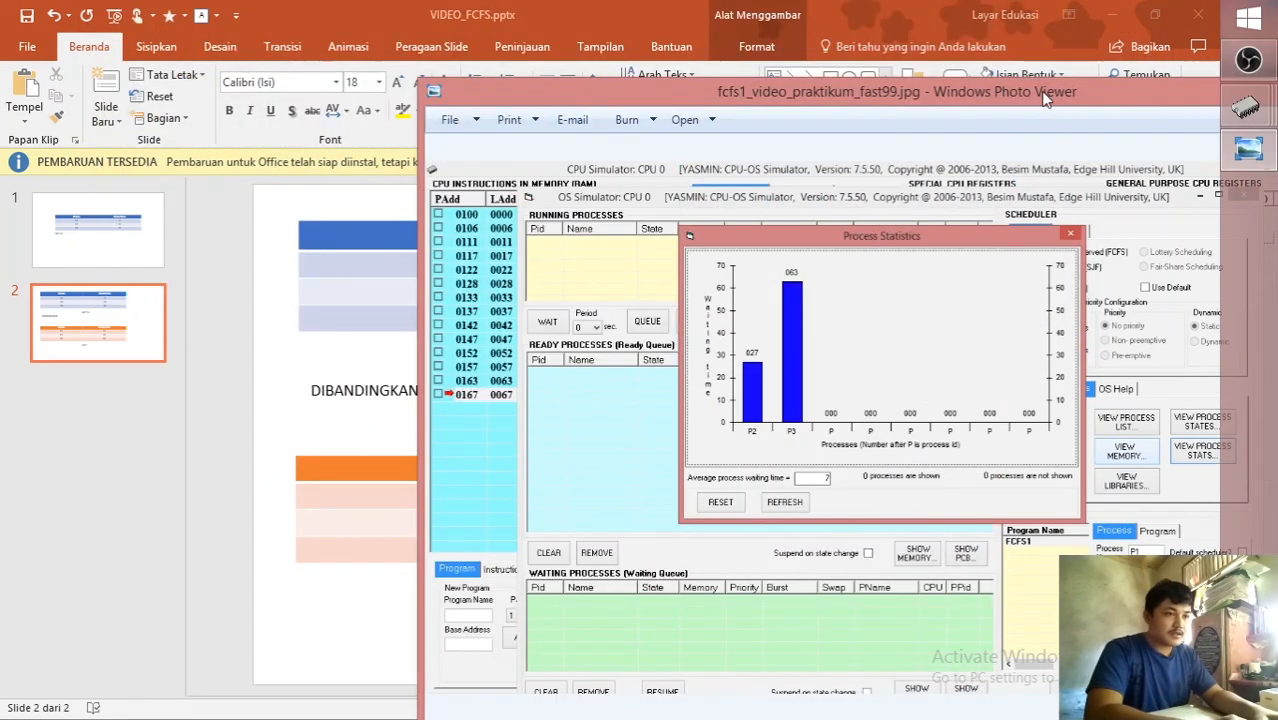
pyautogui.moveTo(1043, 97); pyautogui.dragTo(766, 85)
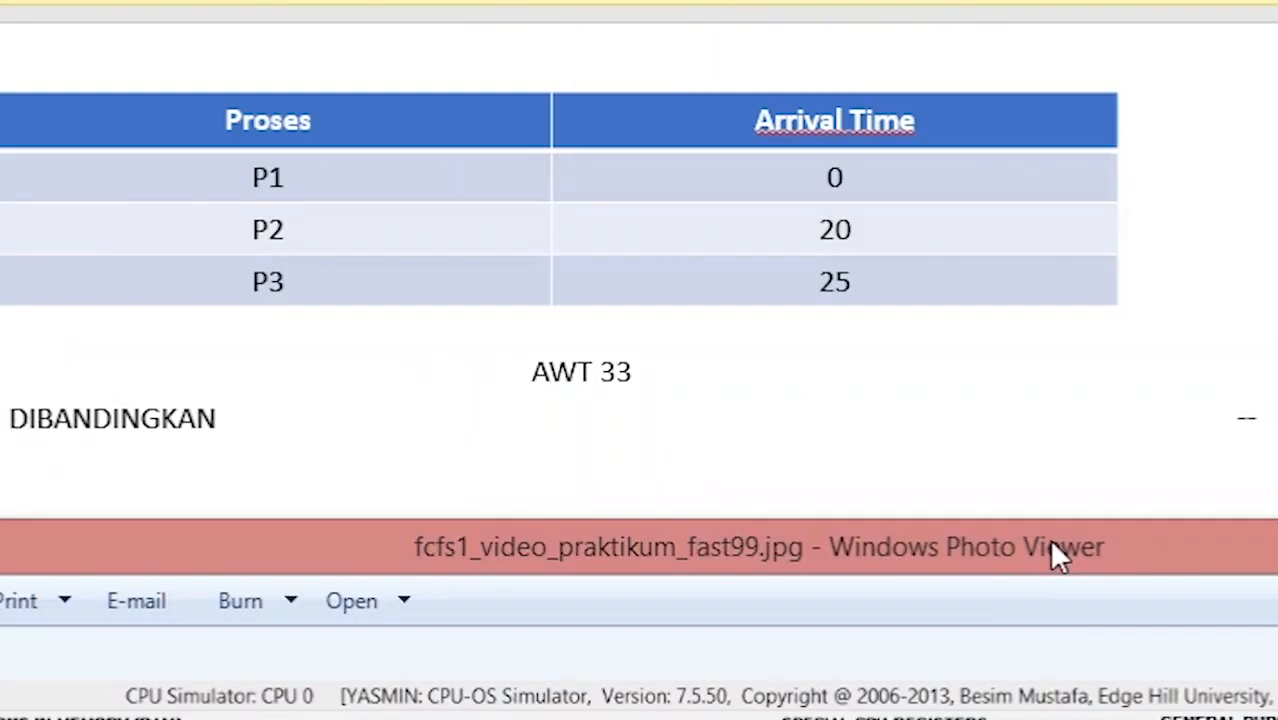
pyautogui.moveTo(819, 472); pyautogui.dragTo(640, 86)
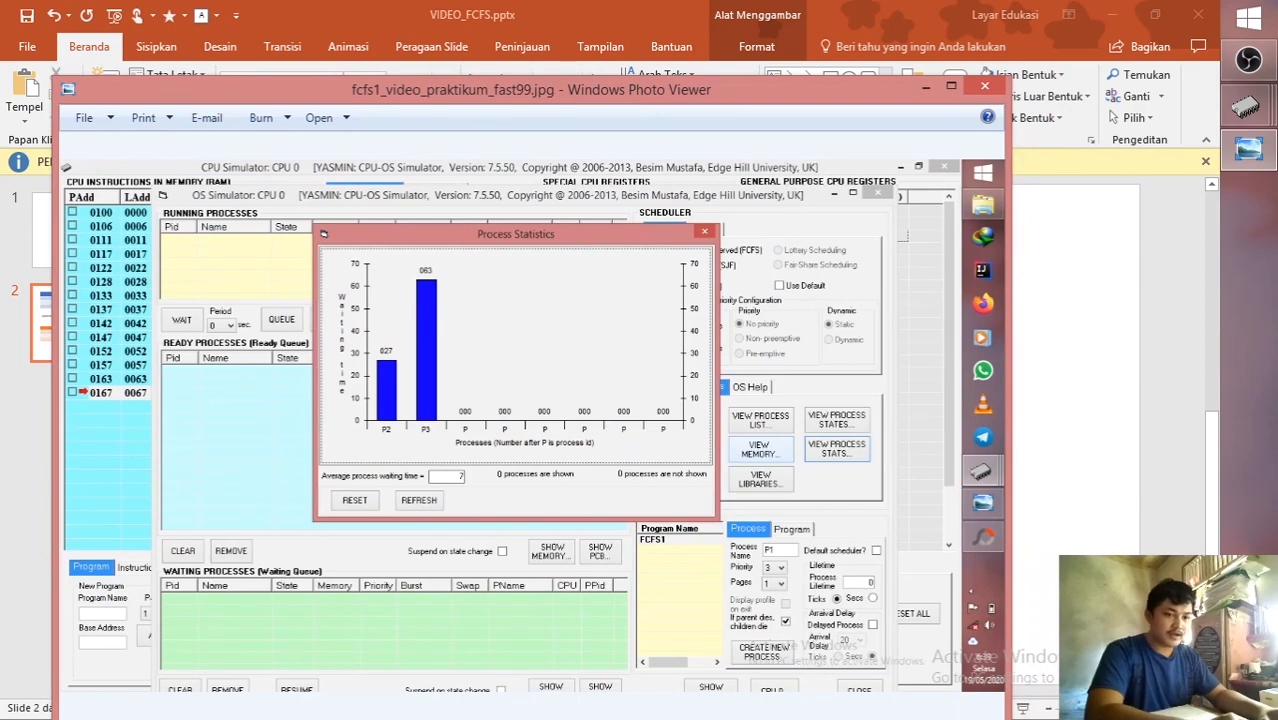
# Step: Bring the simulator's process statistics forward and reposition the fast99 screenshot to compare the two average waiting times
pyautogui.moveTo(1247, 104)
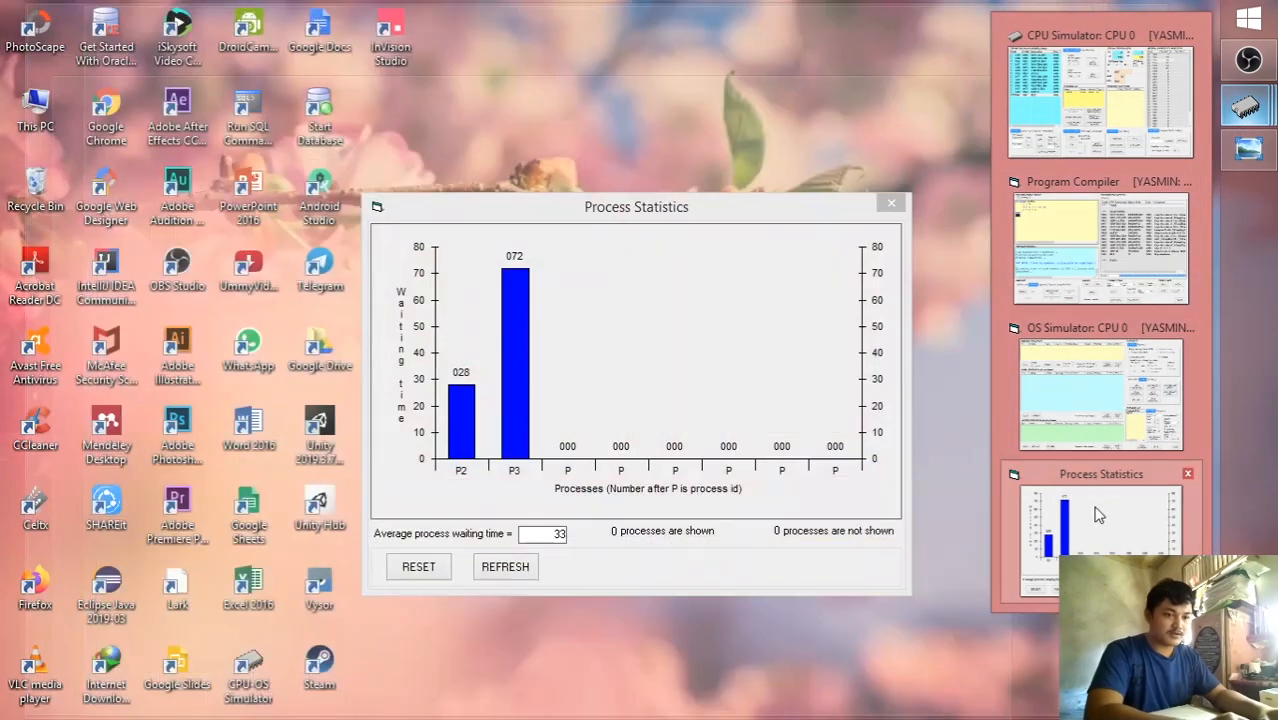
pyautogui.click(1098, 472)
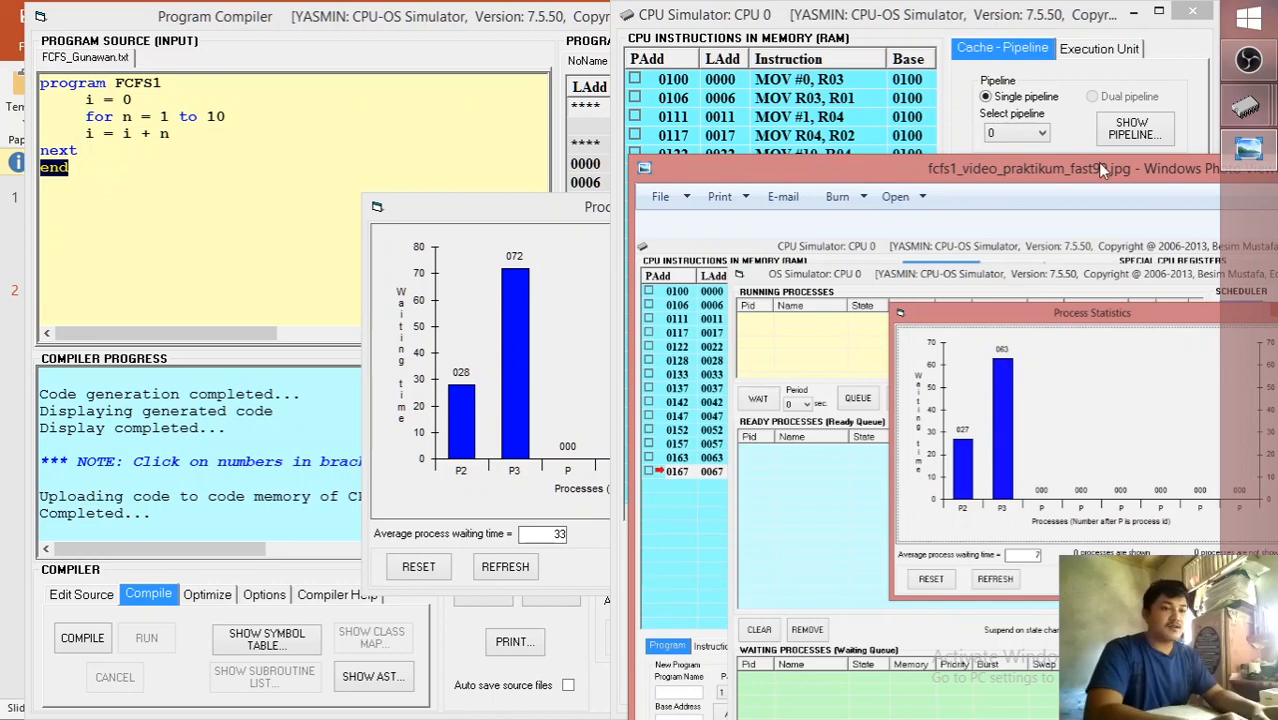
pyautogui.moveTo(1100, 164); pyautogui.dragTo(664, 162)
# Step: Clear the windows covering slide 2 and complete the text under the orange table as "AWT 7"
pyautogui.click(1132, 14)
pyautogui.click(1023, 14)
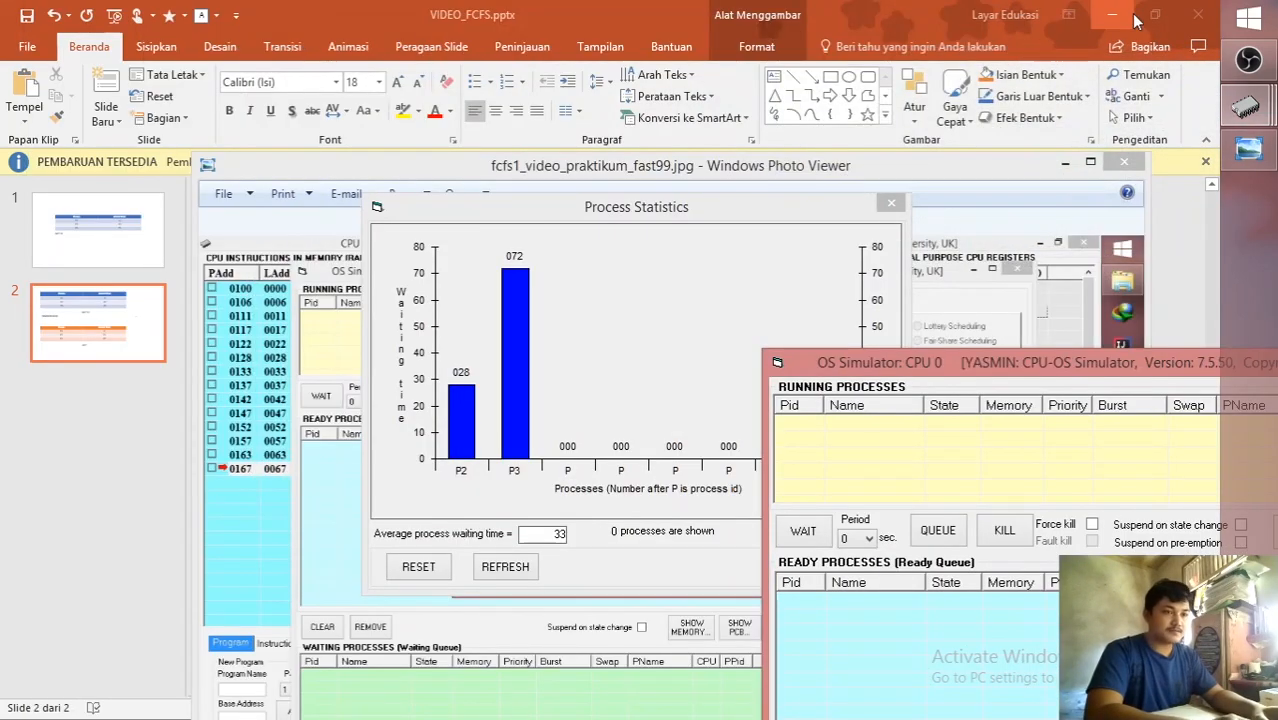
pyautogui.click(1065, 162)
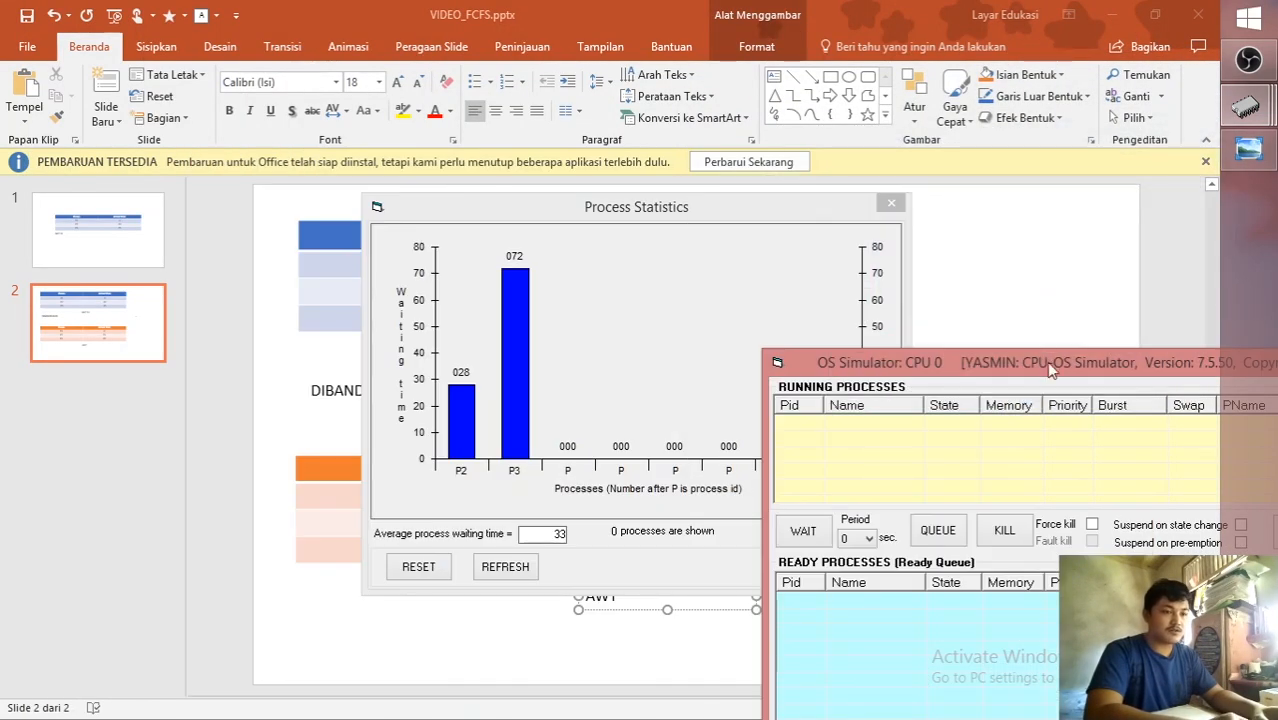
pyautogui.click(615, 598)
pyautogui.write('7')
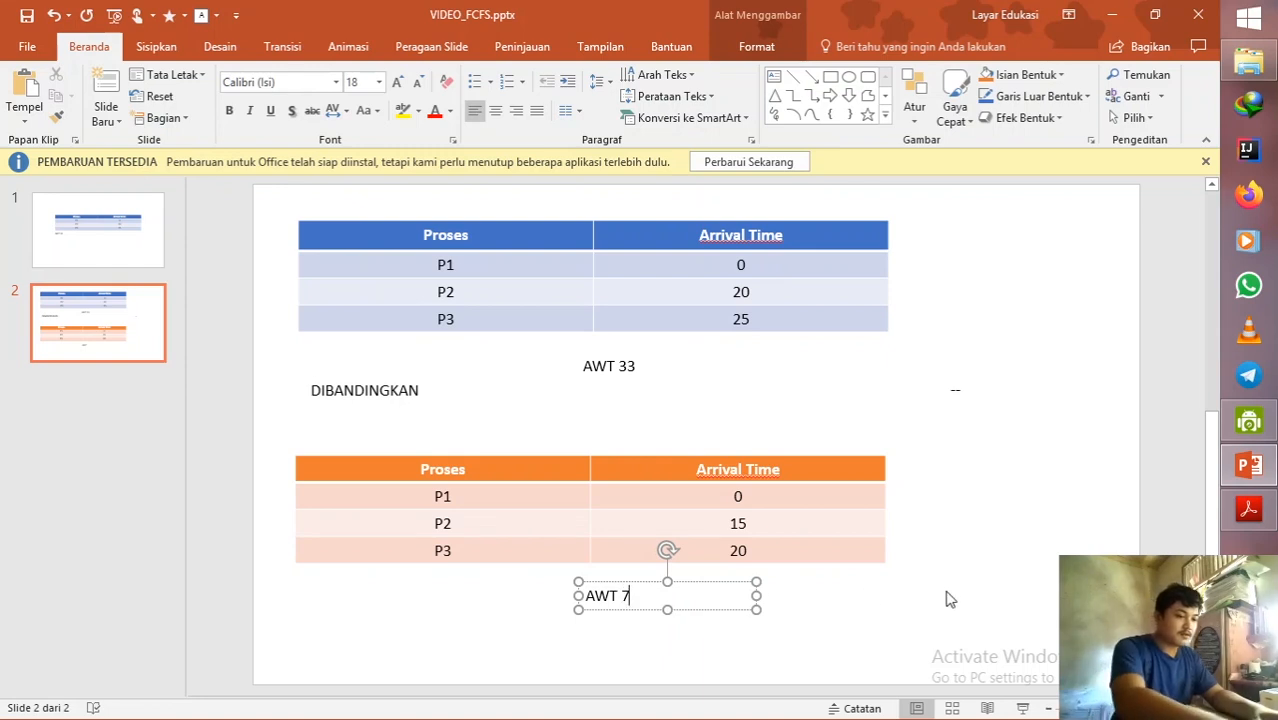
pyautogui.click(1000, 540)
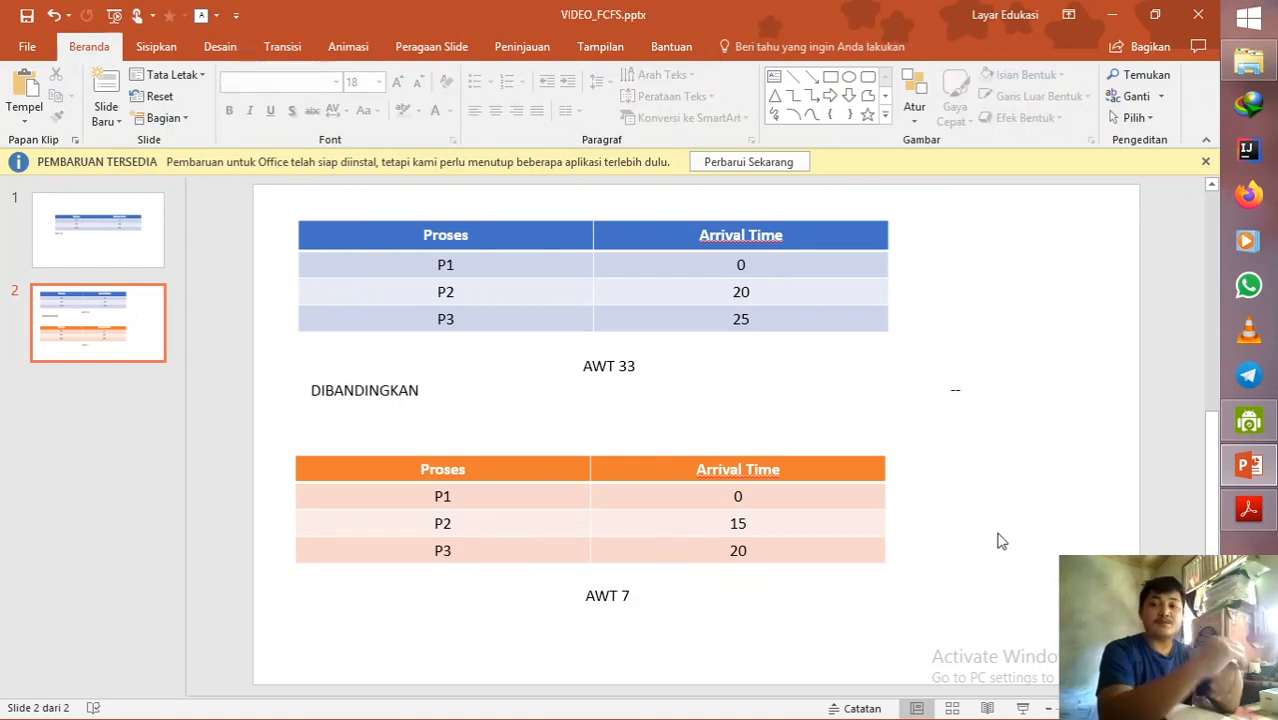
# Step: Reopen the fcfs1_video_praktikum_fast99.jpg screenshot over the slide to re-examine its waiting times
pyautogui.click(1248, 510)
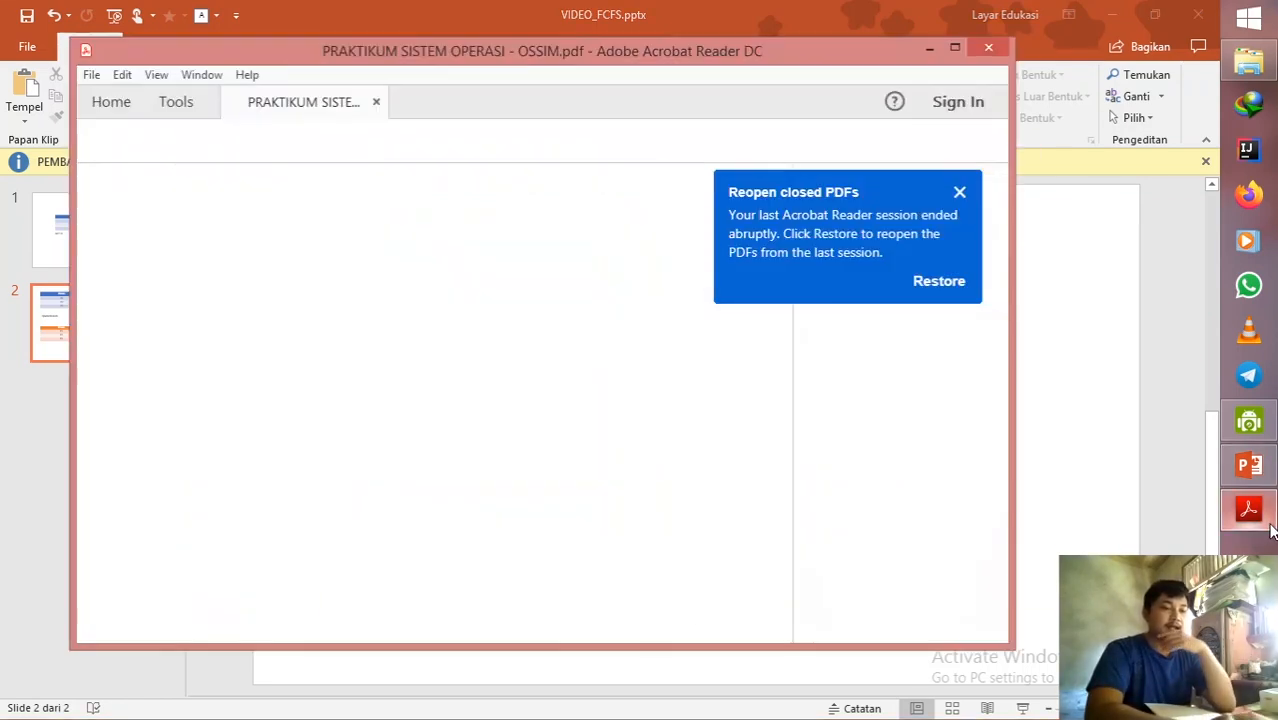
pyautogui.click(929, 47)
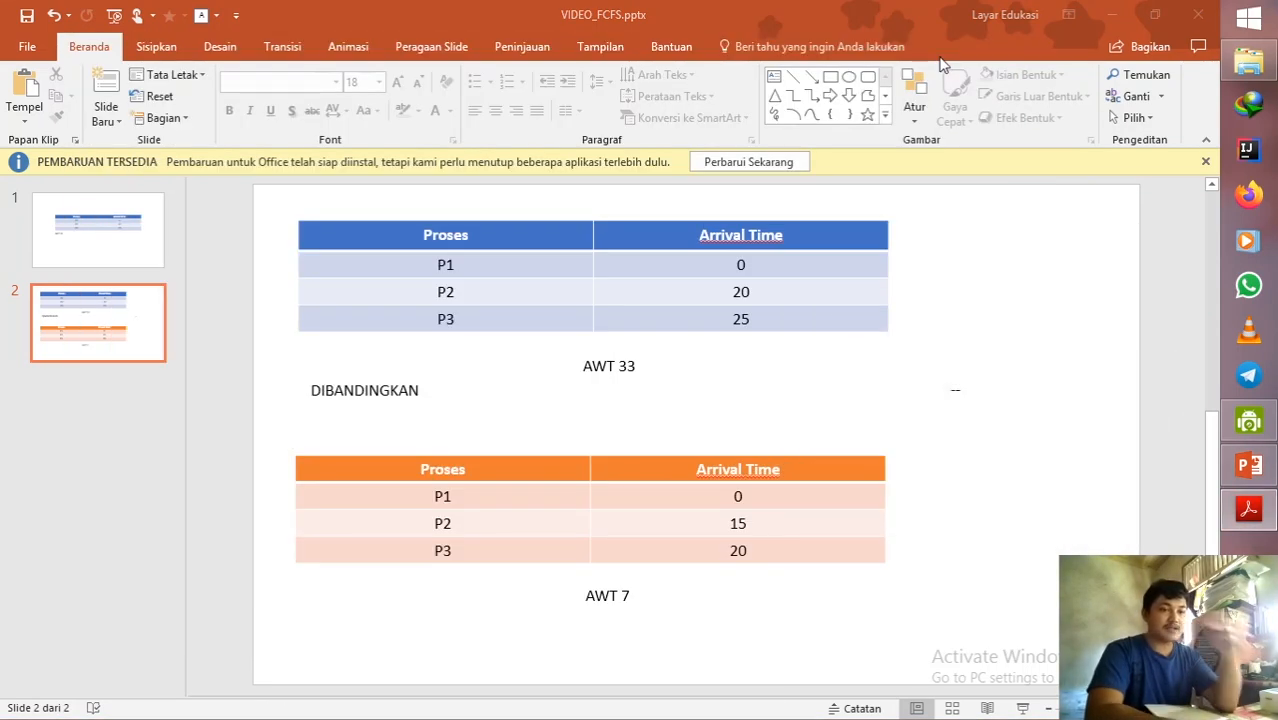
pyautogui.click(1250, 420)
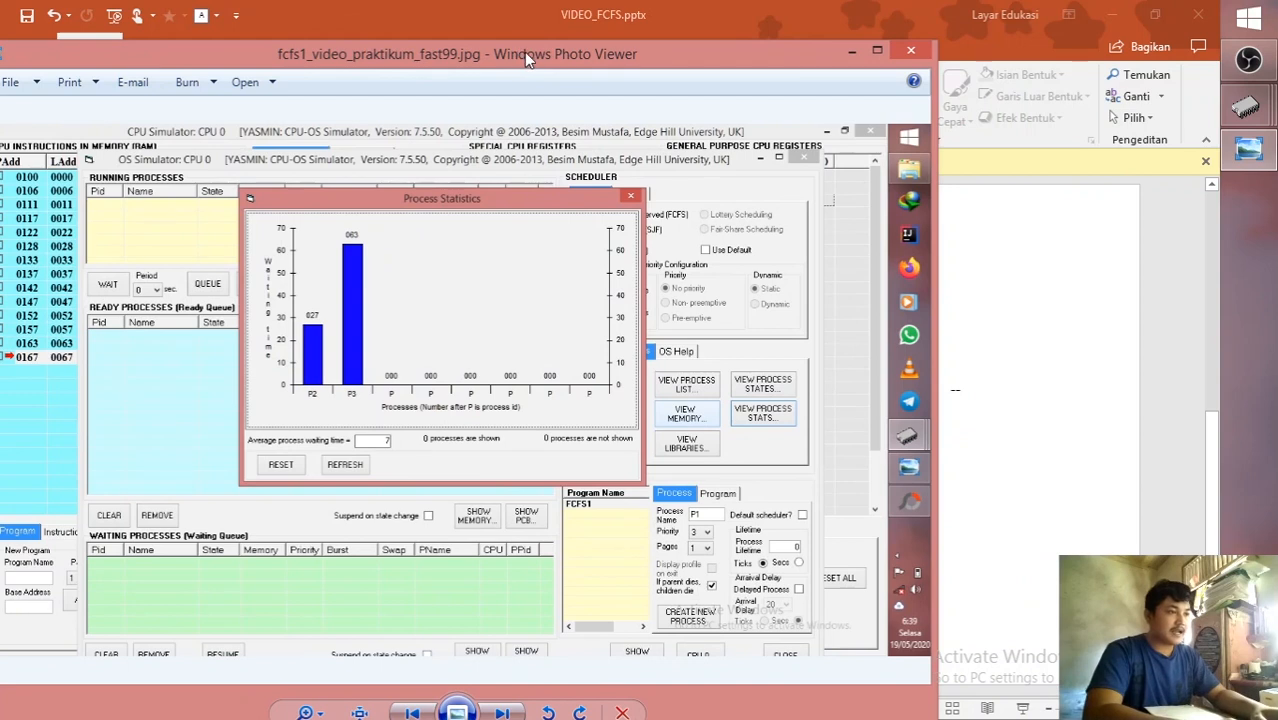
pyautogui.moveTo(524, 52); pyautogui.dragTo(535, 51)
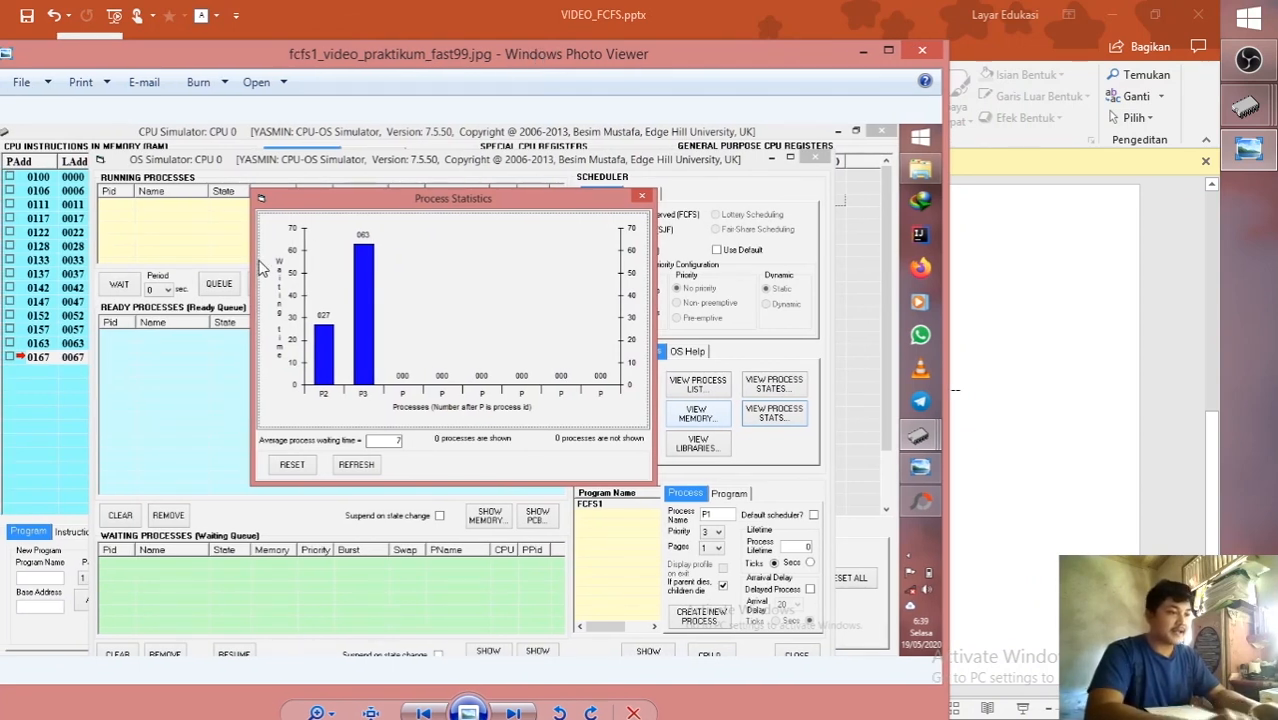
pyautogui.click(1248, 562)
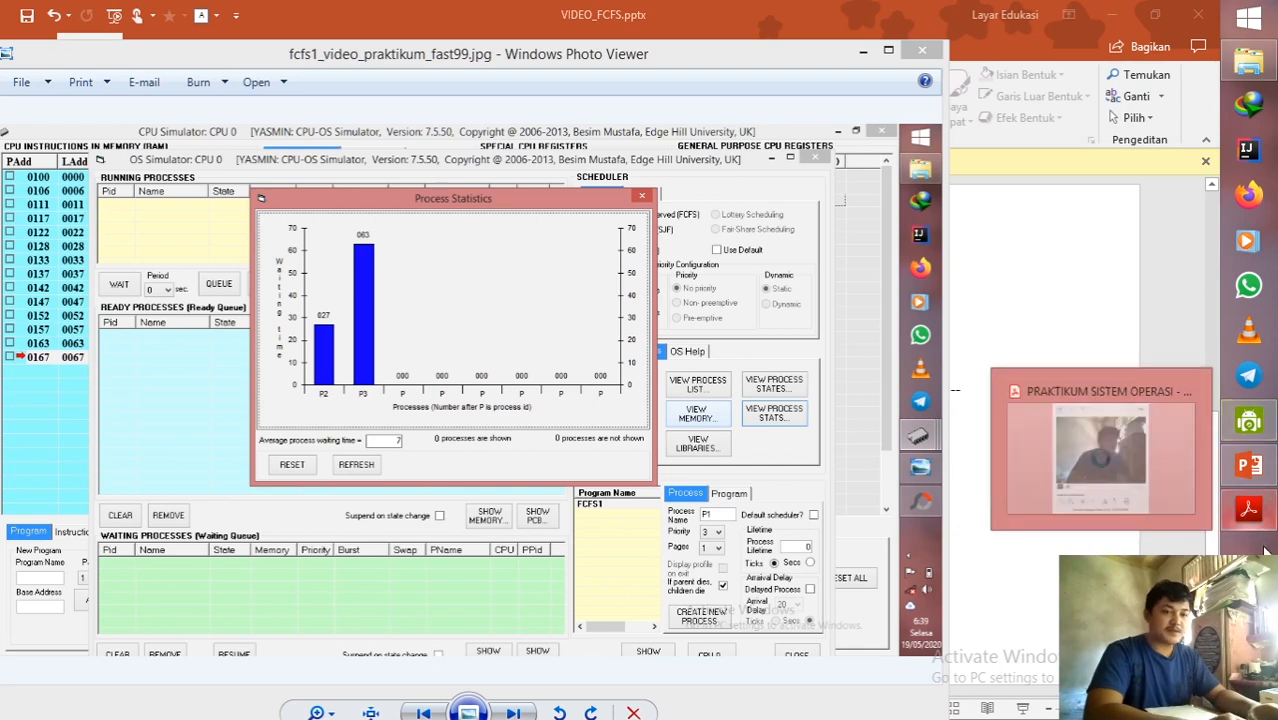
pyautogui.click(1248, 572)
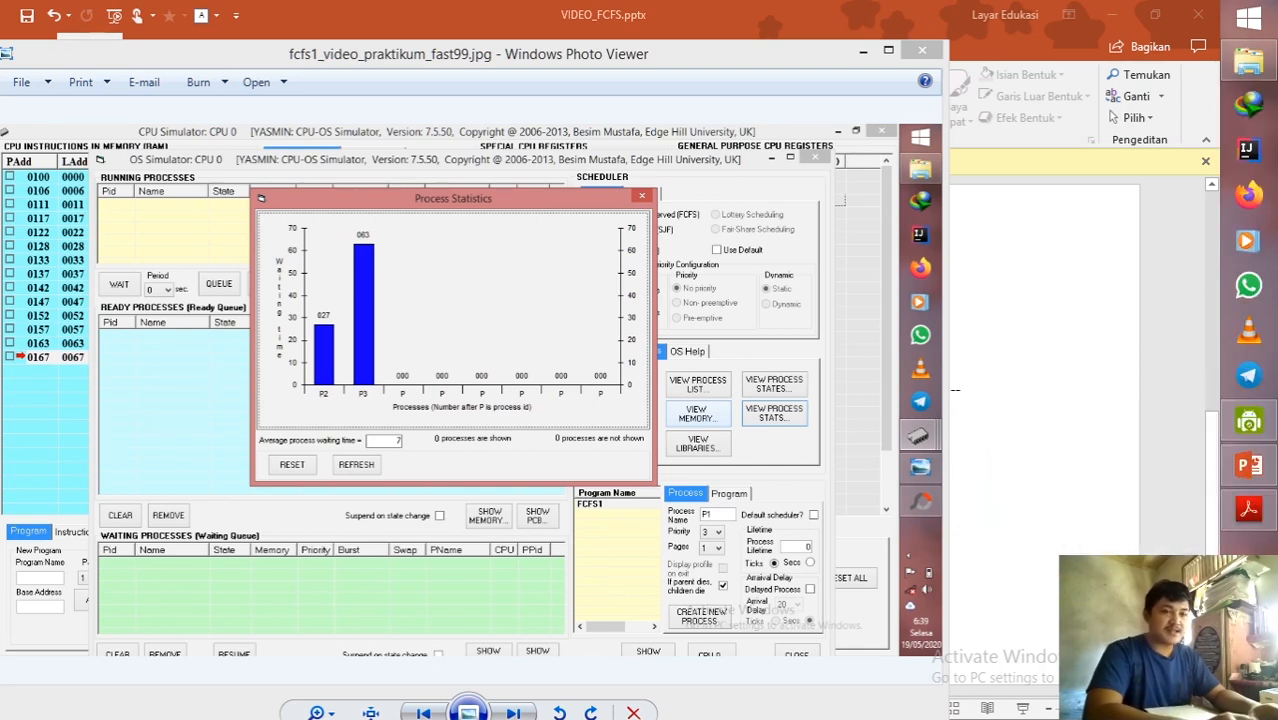
# Step: Bring the simulator windows forward to examine the OS simulator's CPU speed setting
pyautogui.moveTo(1248, 108)
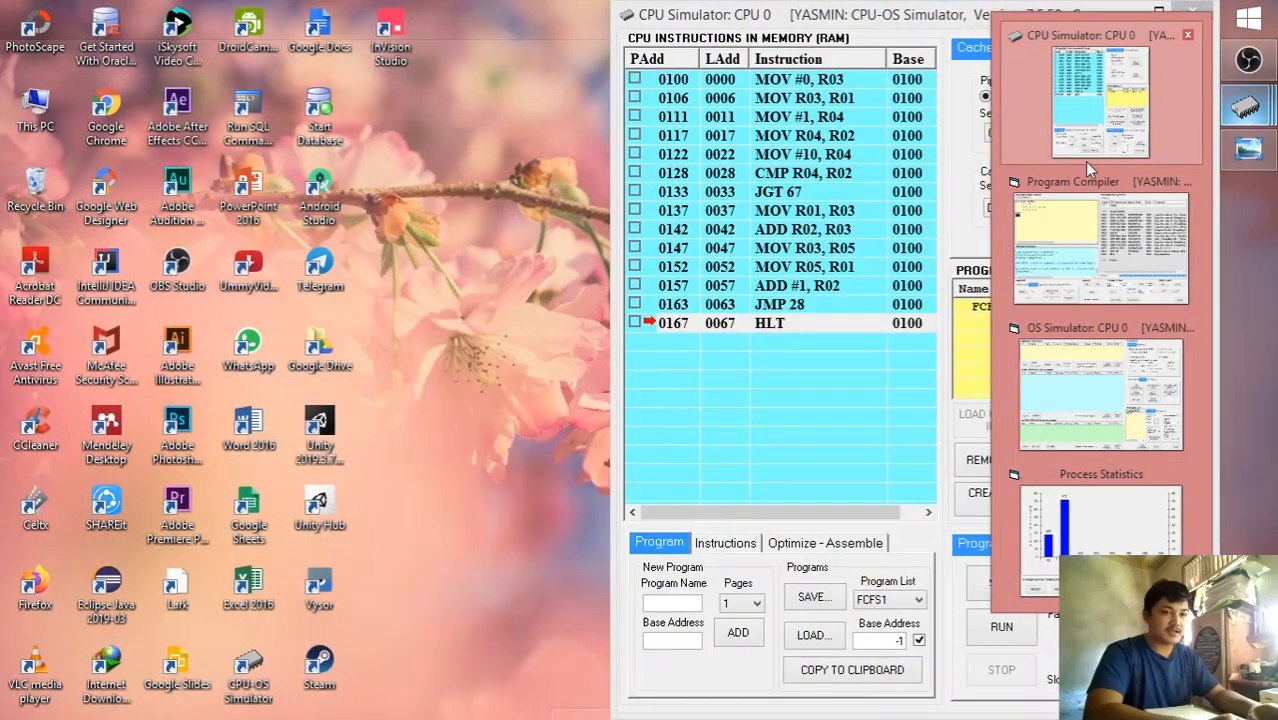
pyautogui.click(1084, 161)
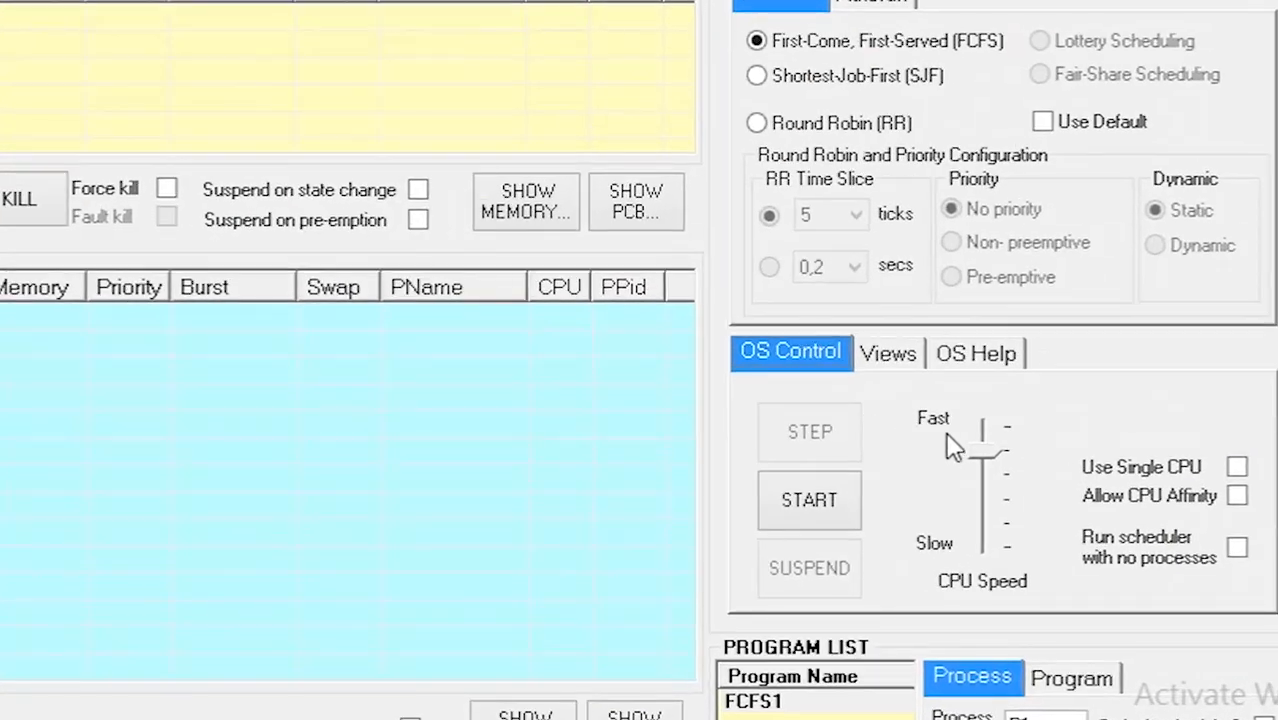
pyautogui.click(918, 461)
pyautogui.click(990, 427)
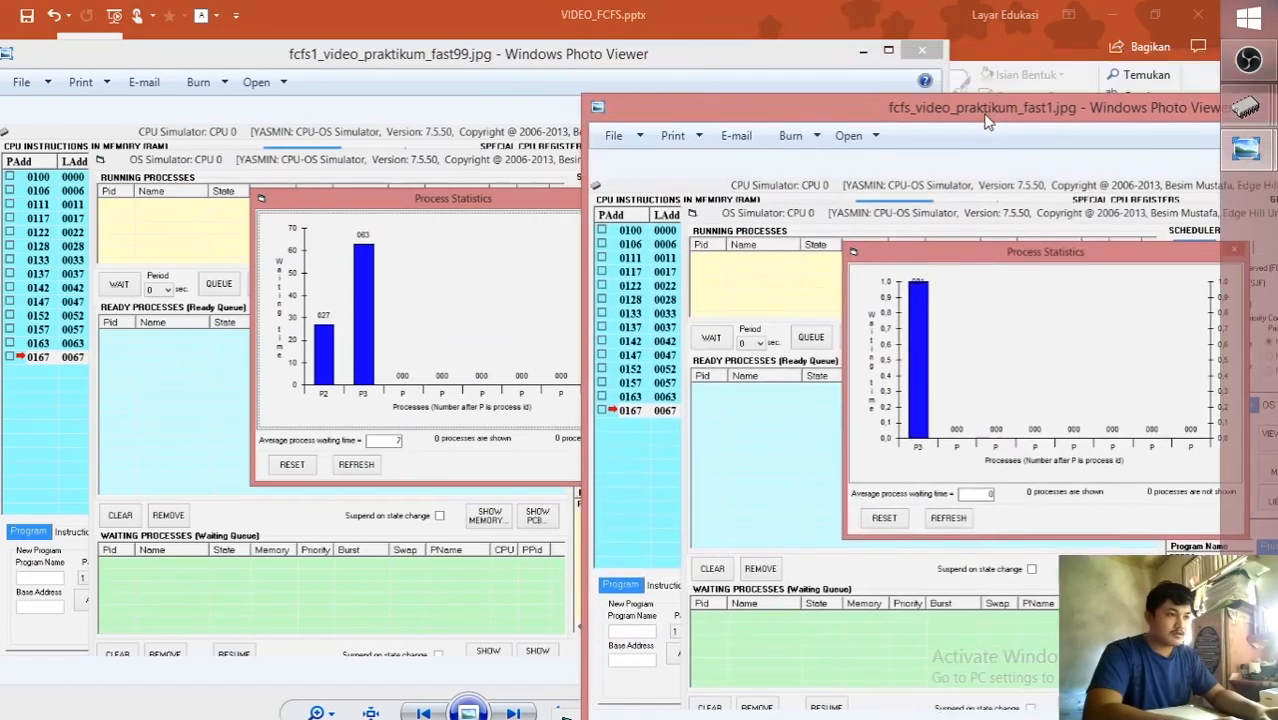
# Step: Compare the process statistics in the fcfs_video_praktikum_fast1.jpg and fast99 screenshots, and minimise both to return to the slide
pyautogui.moveTo(988, 120); pyautogui.dragTo(950, 118)
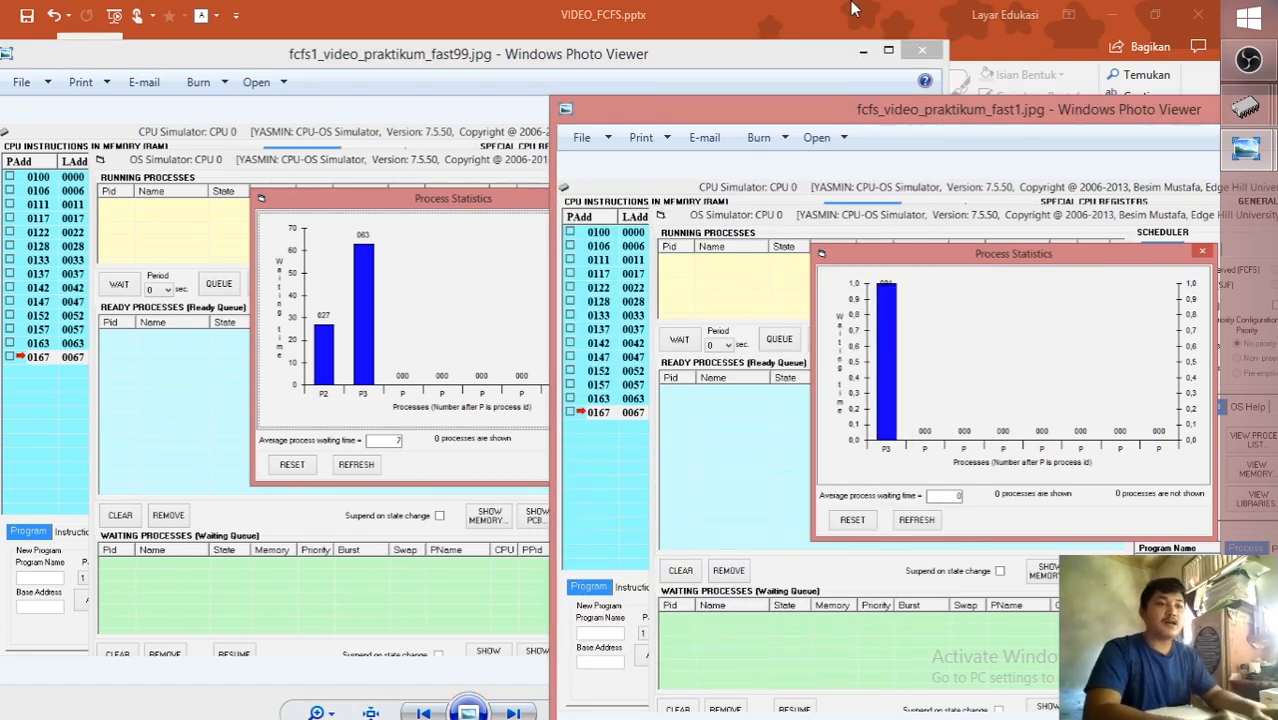
pyautogui.click(861, 49)
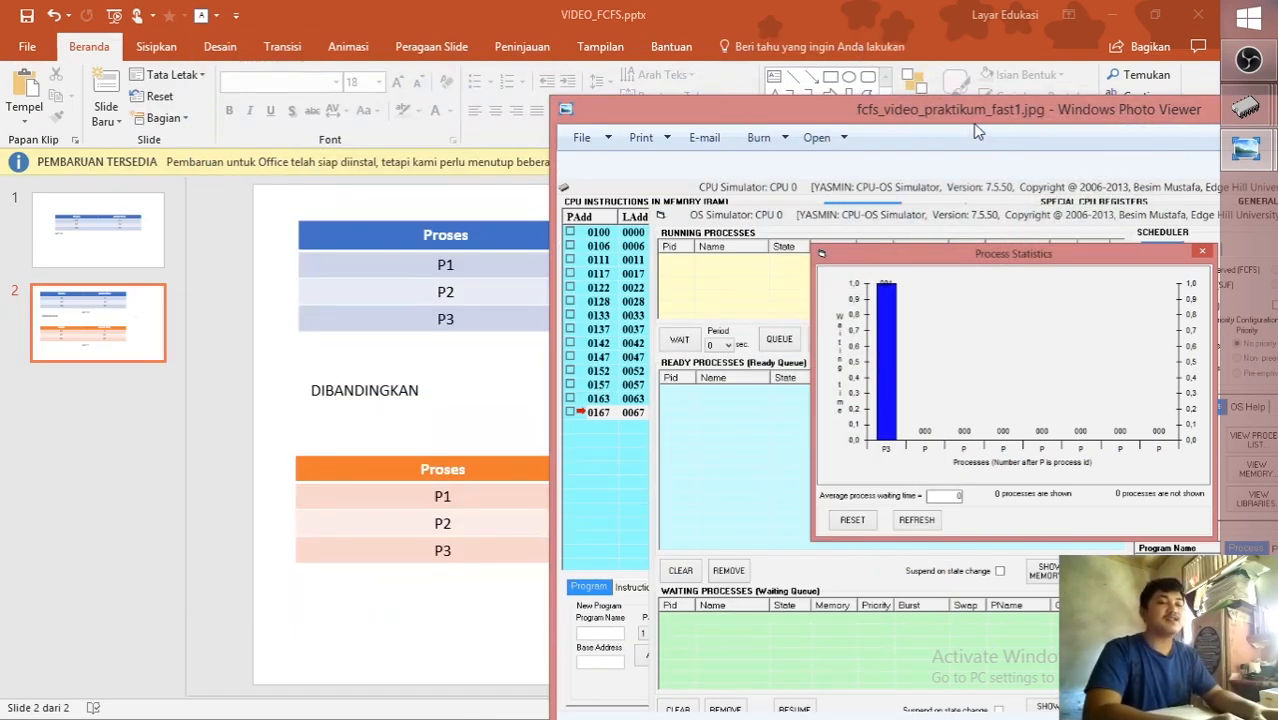
pyautogui.moveTo(972, 123); pyautogui.dragTo(672, 97)
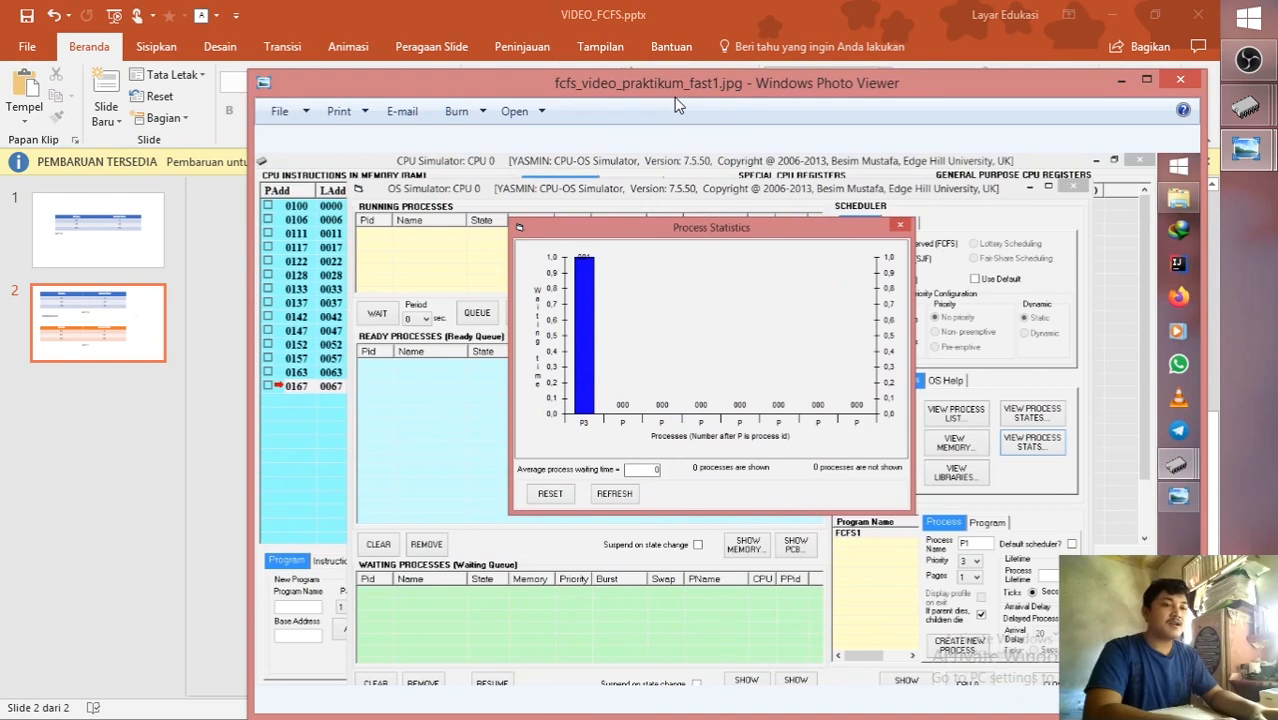
pyautogui.click(1121, 83)
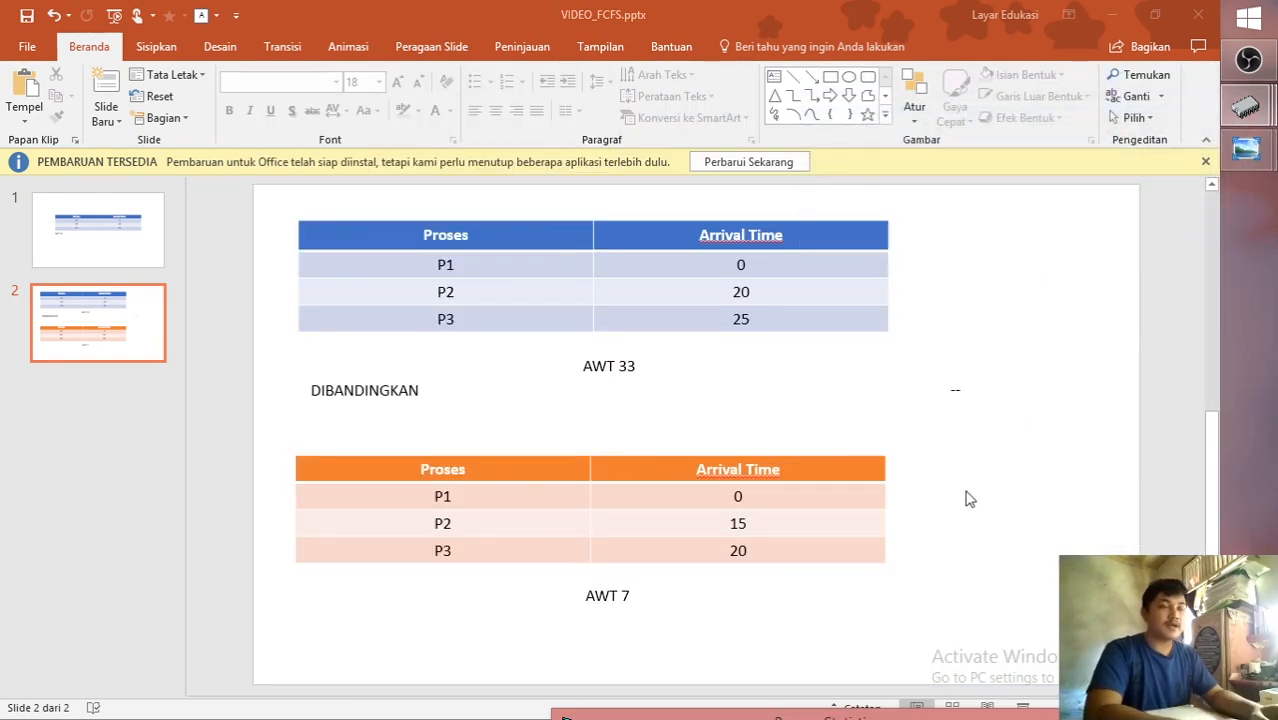